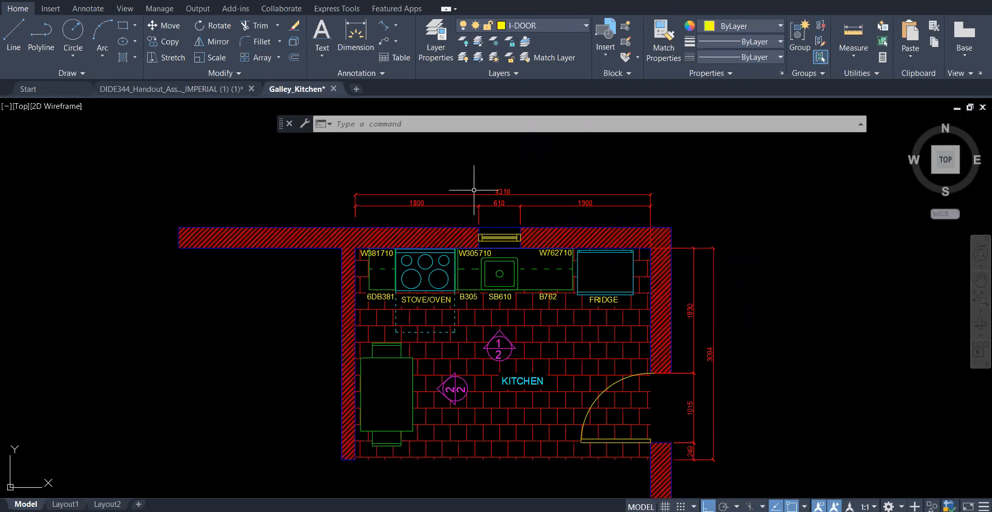
Step: Select the DIMTEXT text style and inspect its font and height settings in the text style manager
left_click(367, 72)
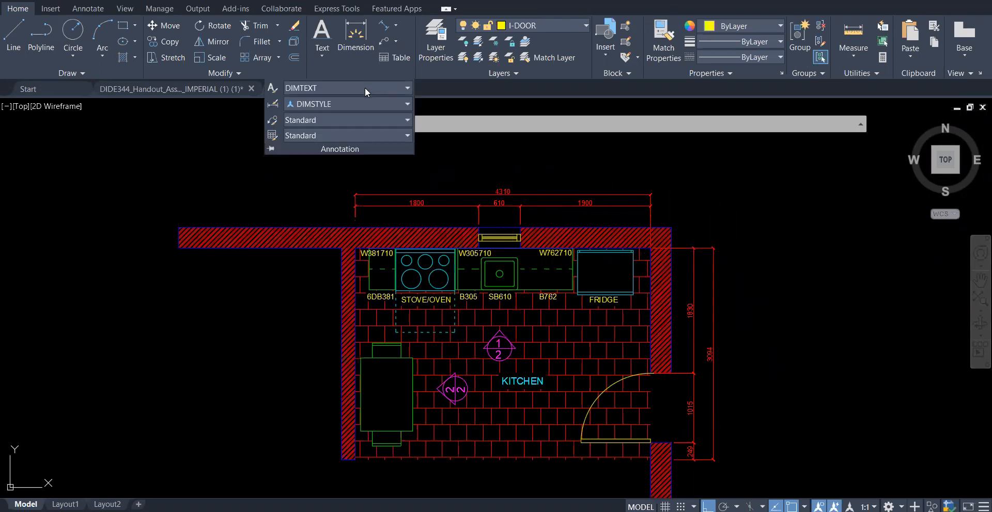
left_click(335, 86)
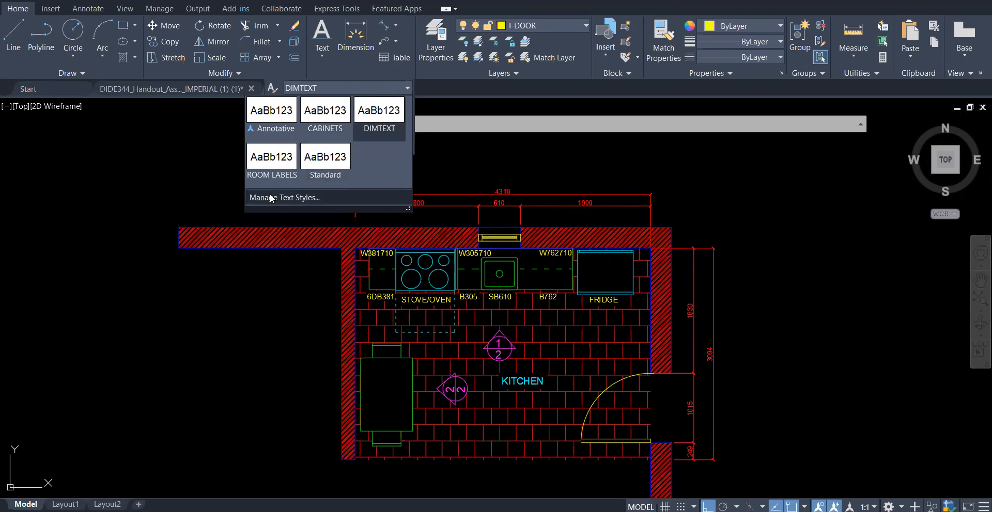
left_click(379, 114)
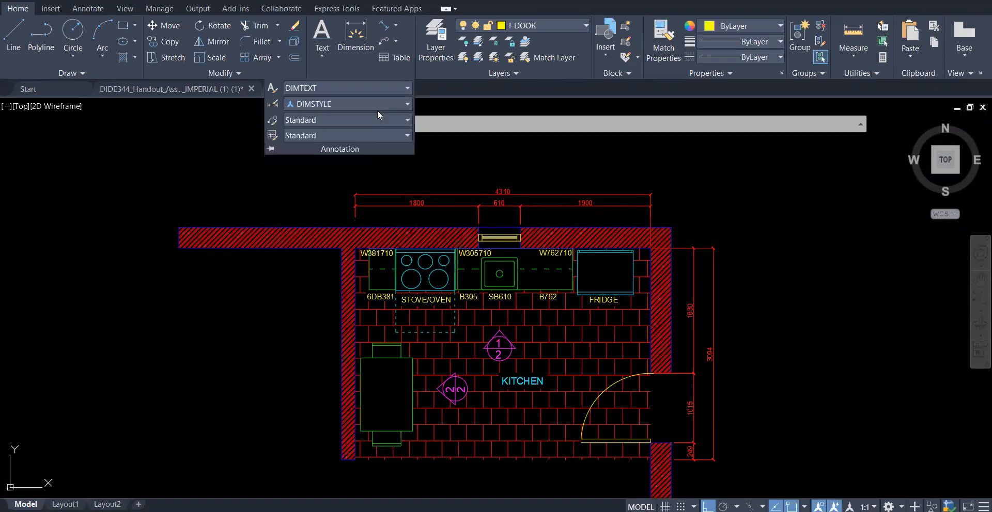
left_click(333, 86)
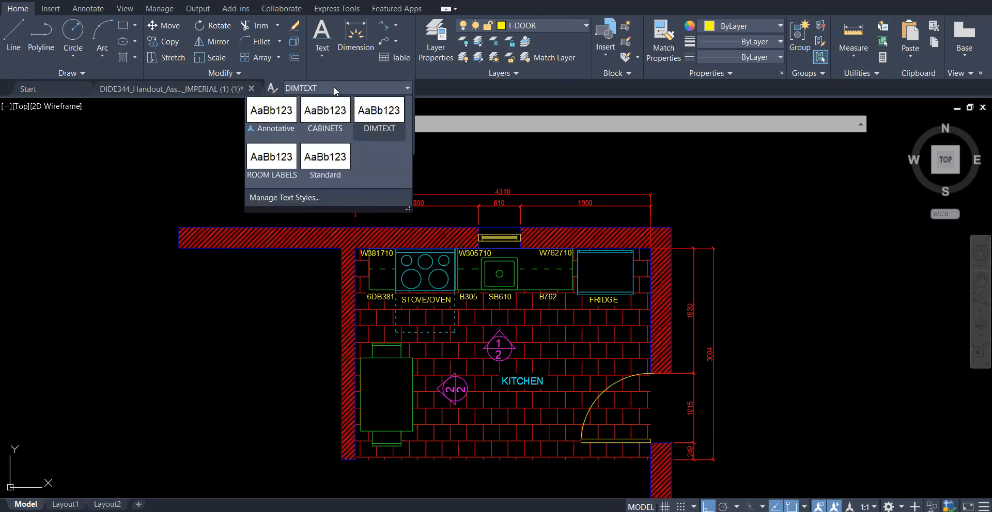
left_click(310, 197)
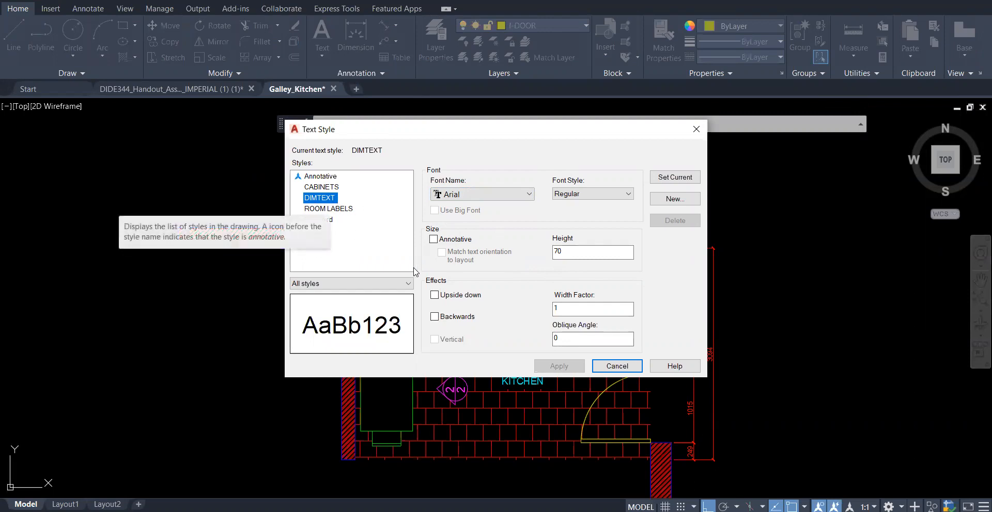
left_click(696, 130)
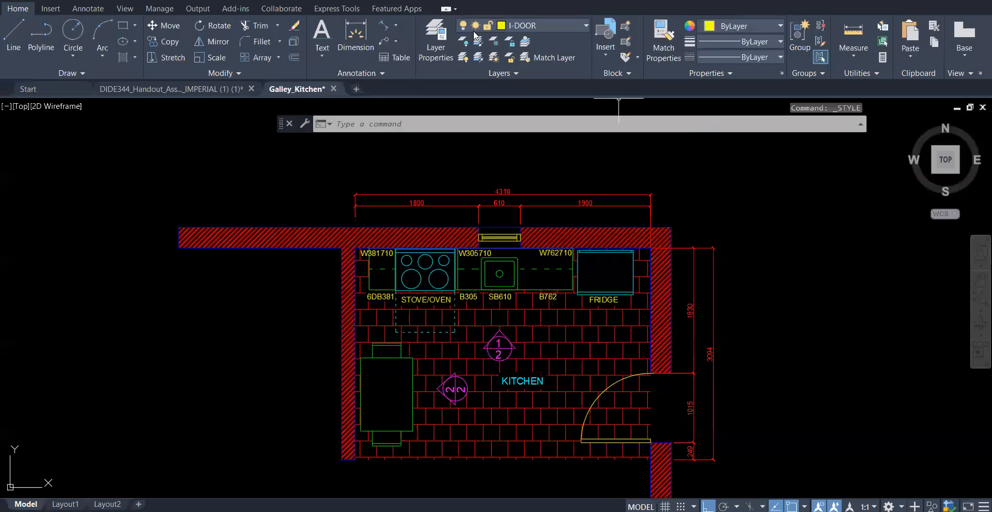
Step: Make G-ANNO-DIMS the current layer and check its color and lineweight in the layer properties
left_click(442, 38)
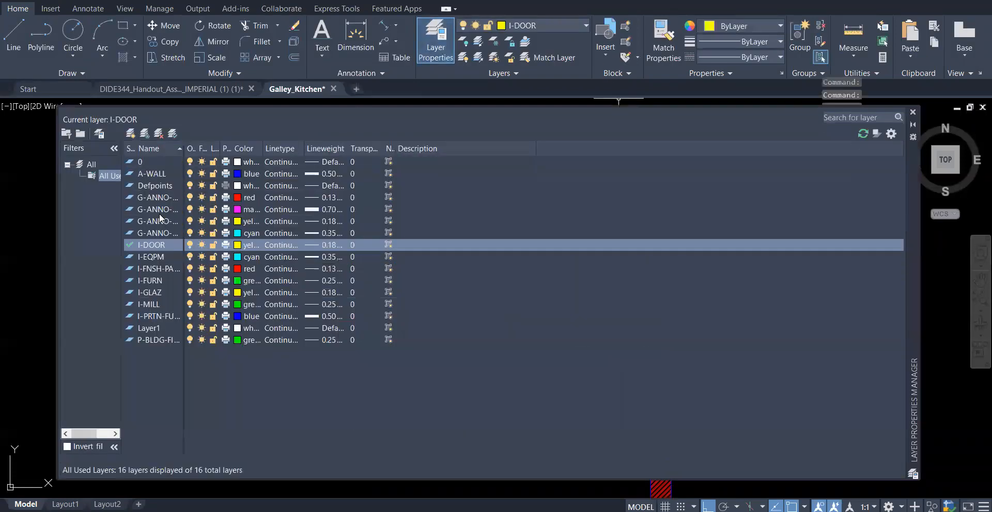
left_click(156, 197)
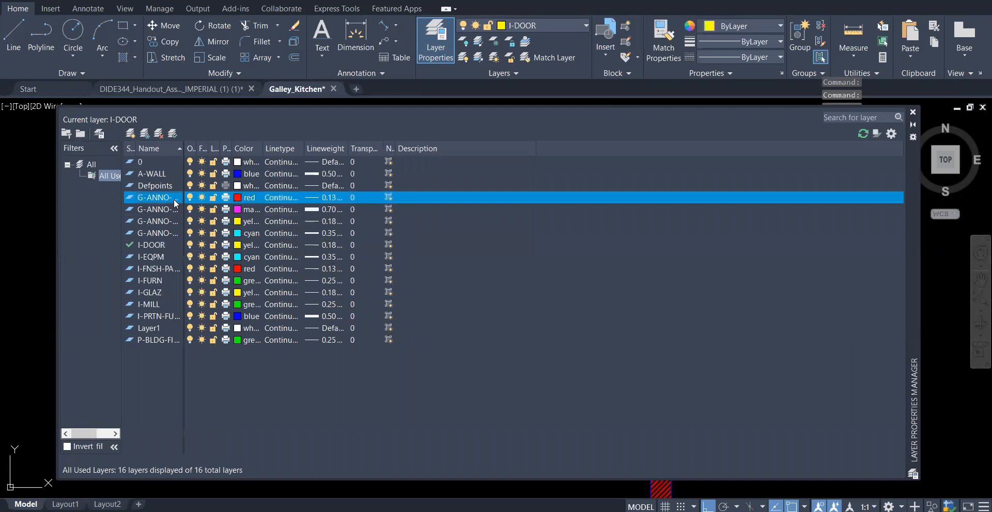
left_click(172, 133)
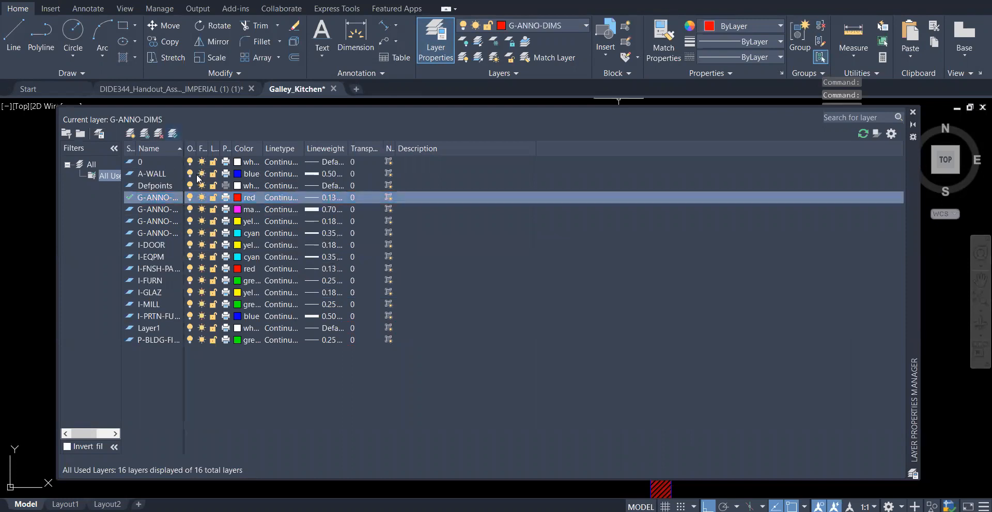
left_click(913, 112)
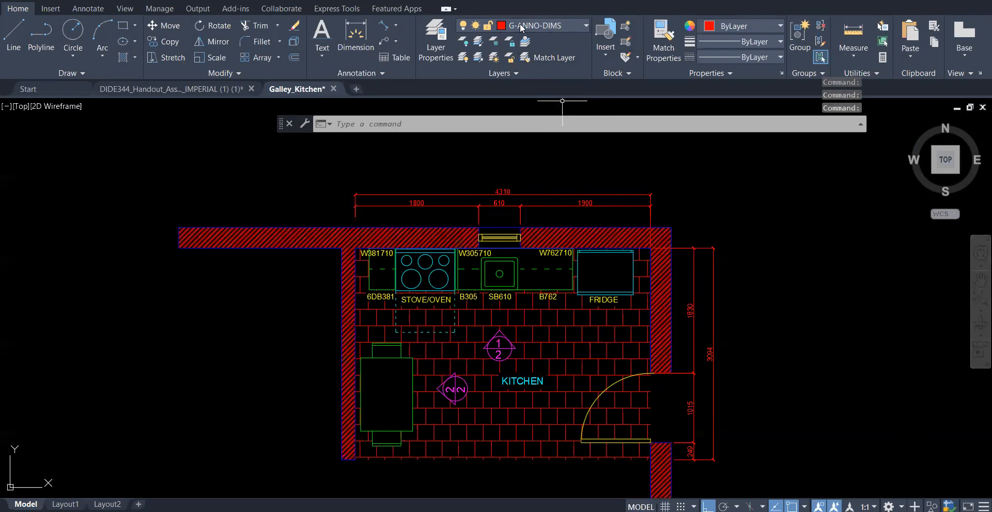
left_click(441, 35)
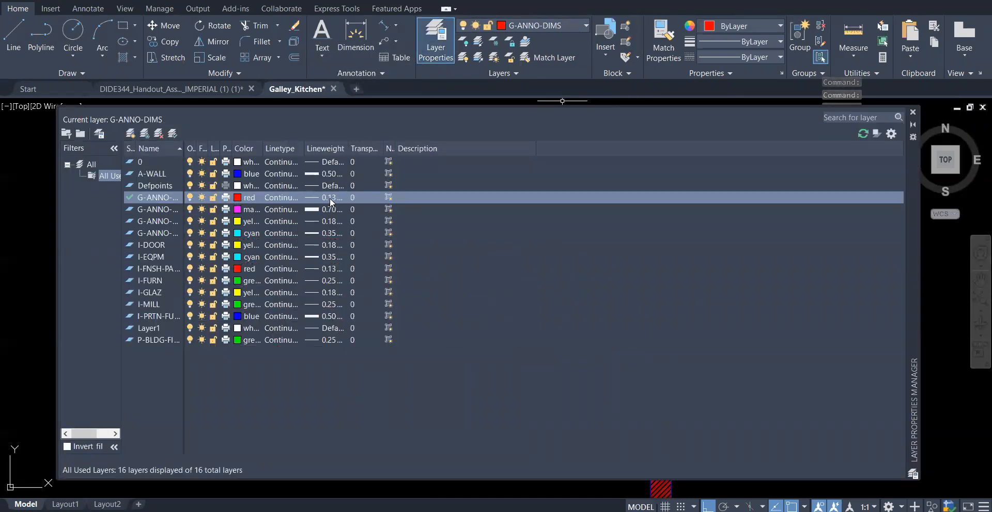
left_click(914, 113)
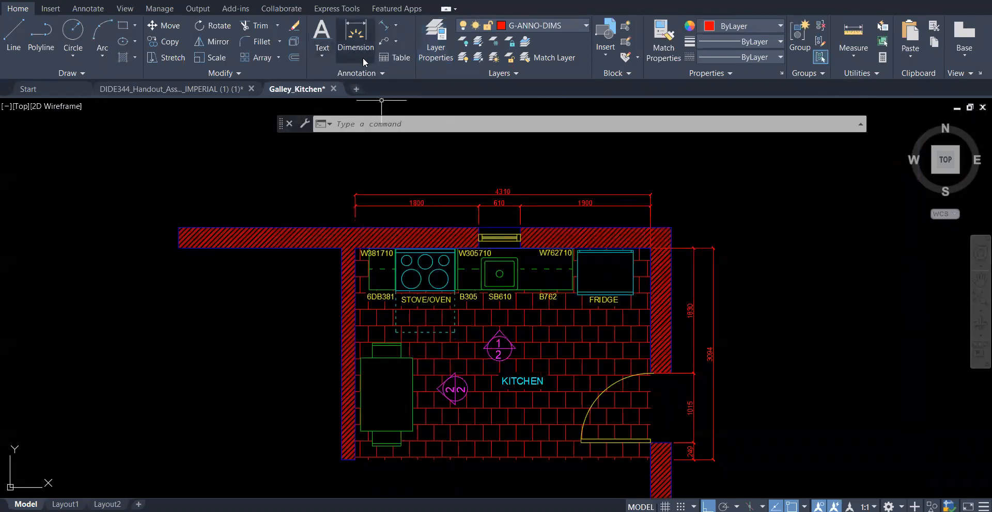
Step: Select DIMSTYLE as the dimension style, open it for modification and examine its dimension and extension line settings
left_click(357, 72)
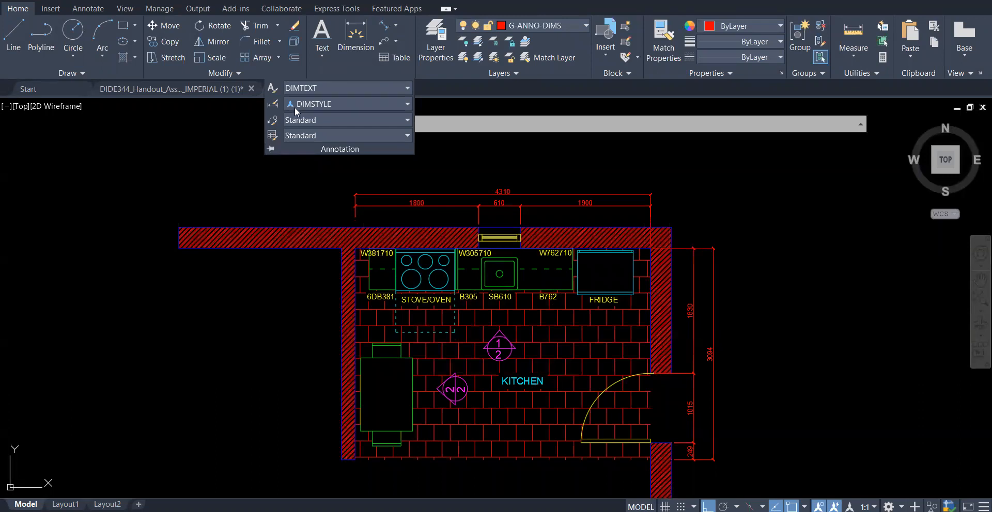
left_click(354, 103)
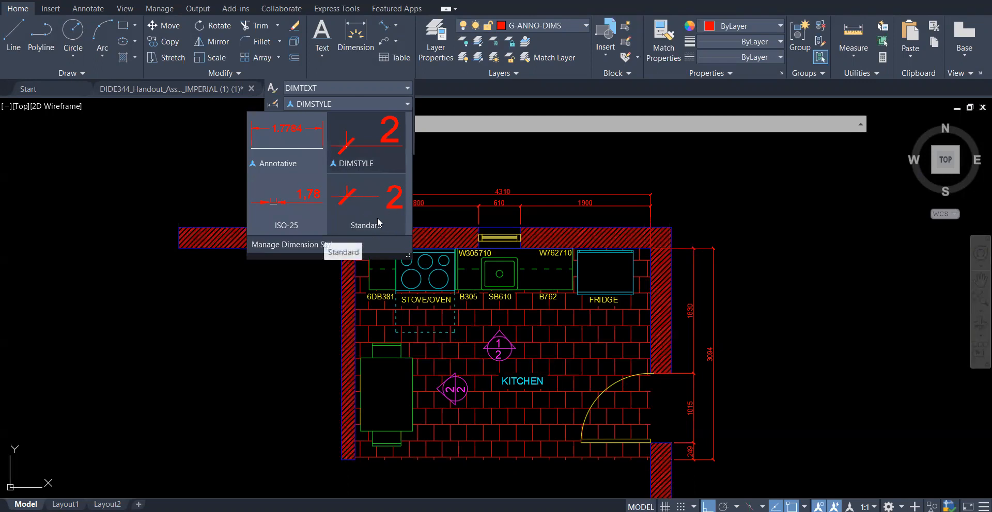
left_click(376, 147)
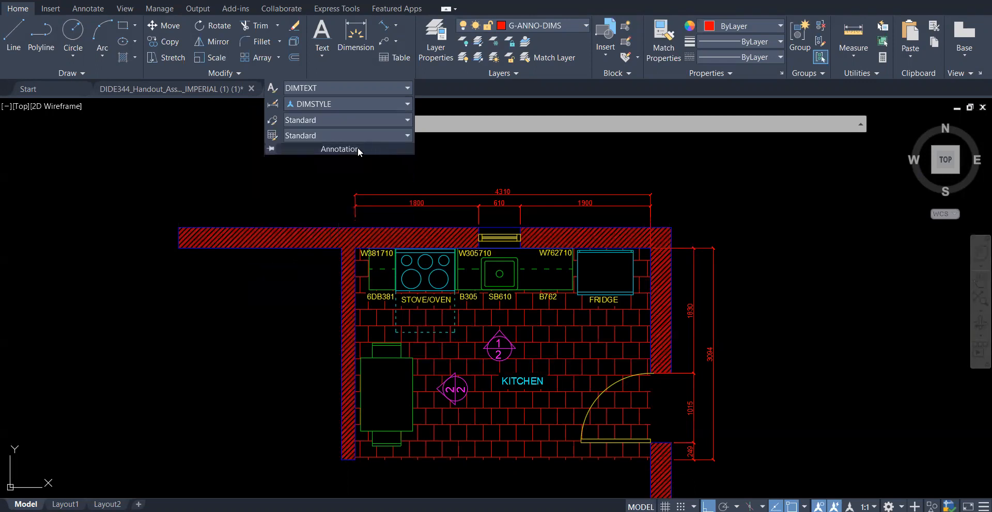
left_click(332, 103)
left_click(309, 246)
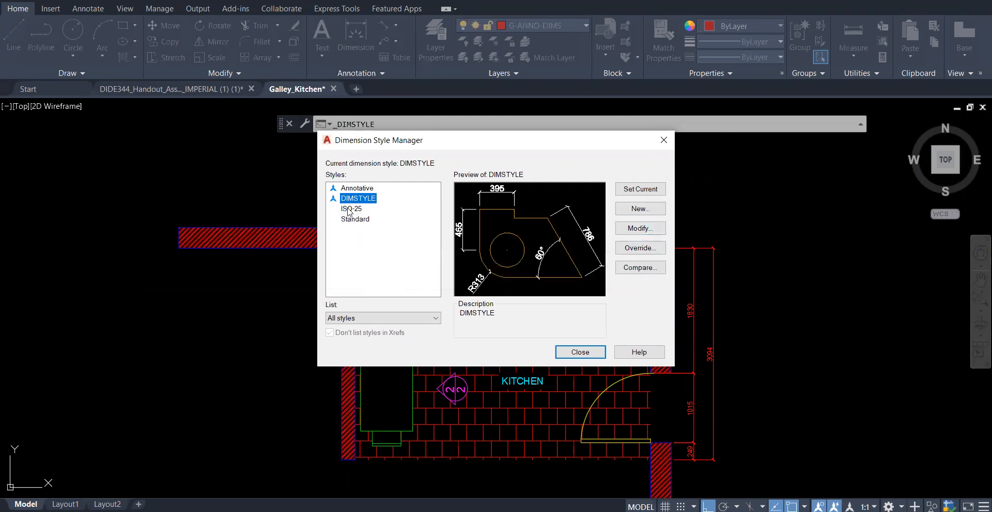
left_click(645, 232)
left_click_drag(709, 62, 438, 141)
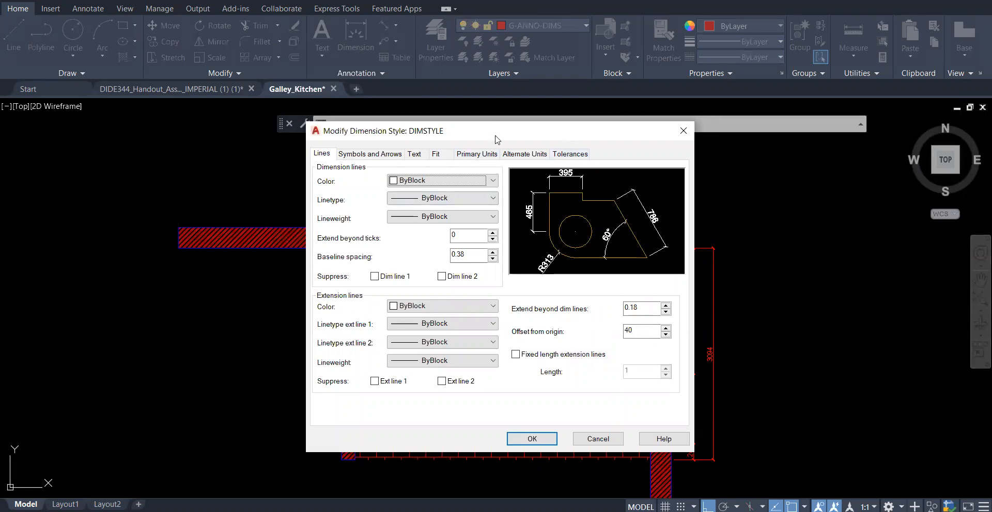
left_click_drag(495, 137, 392, 135)
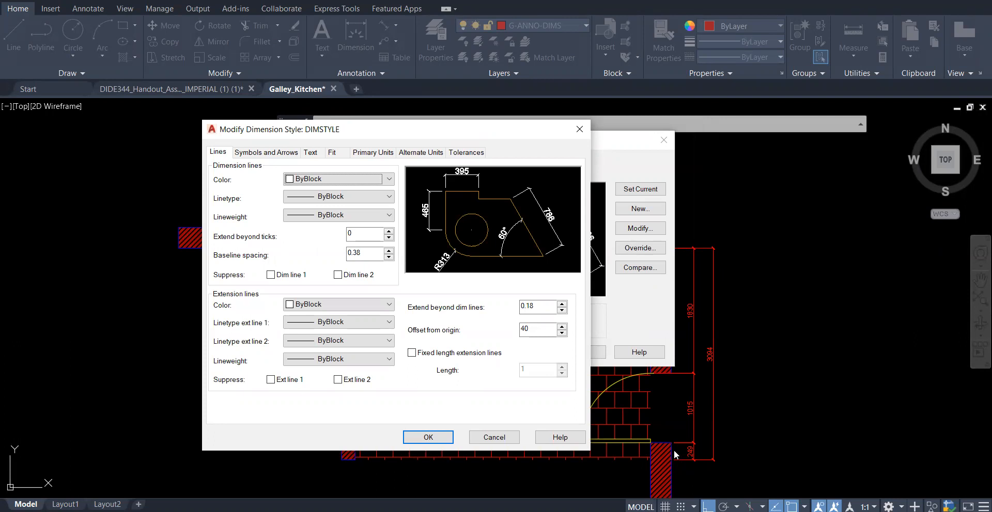
Step: Review DIMSTYLE's arrowhead, text, primary unit and fit settings, including the definition of its DIMTEXT text style
left_click(263, 154)
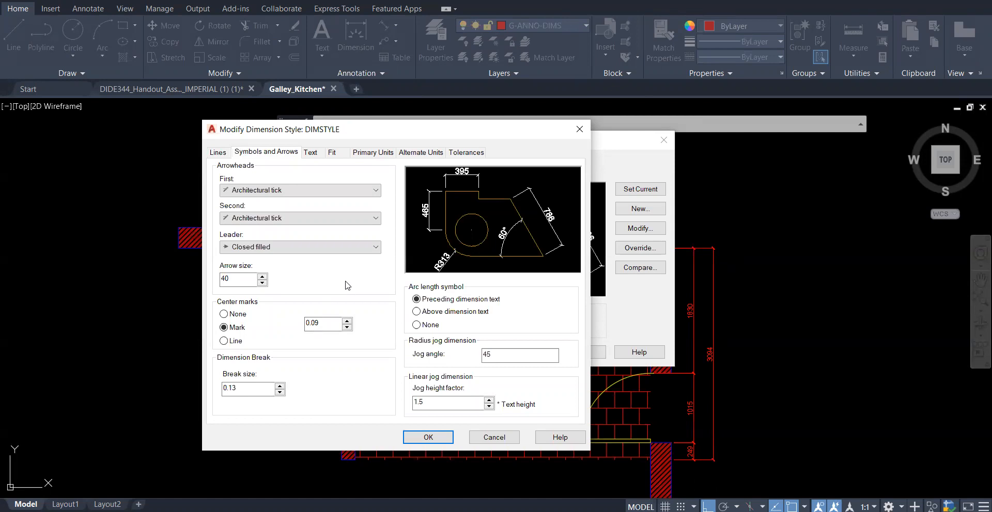
left_click(310, 152)
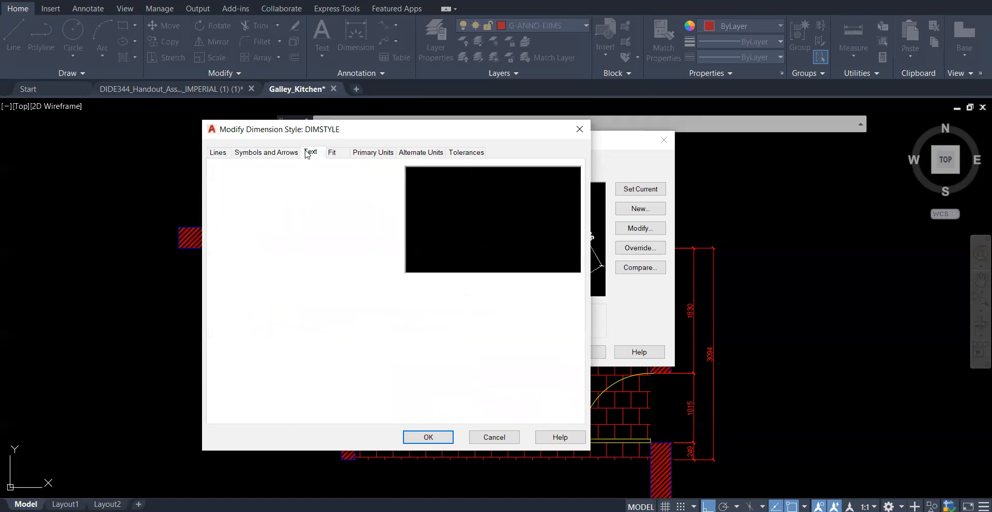
left_click(385, 185)
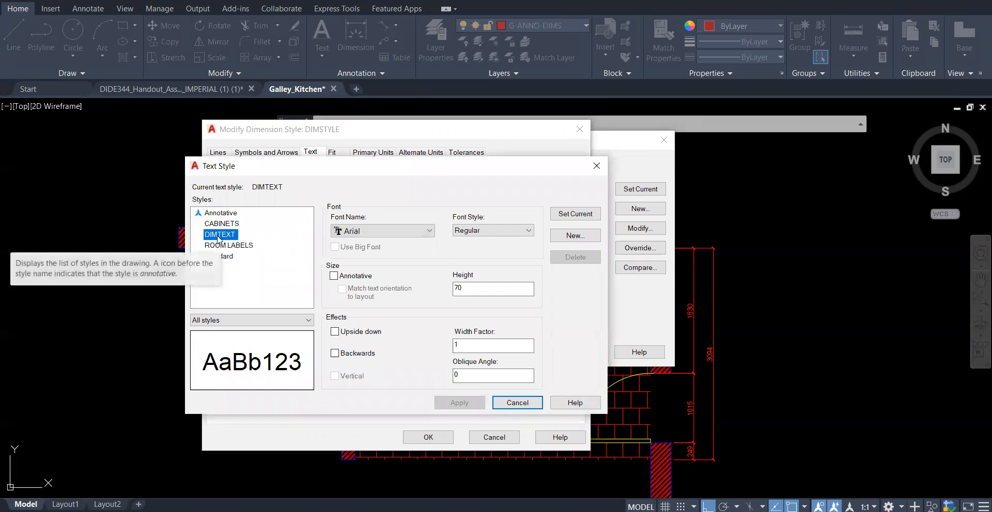
left_click(596, 166)
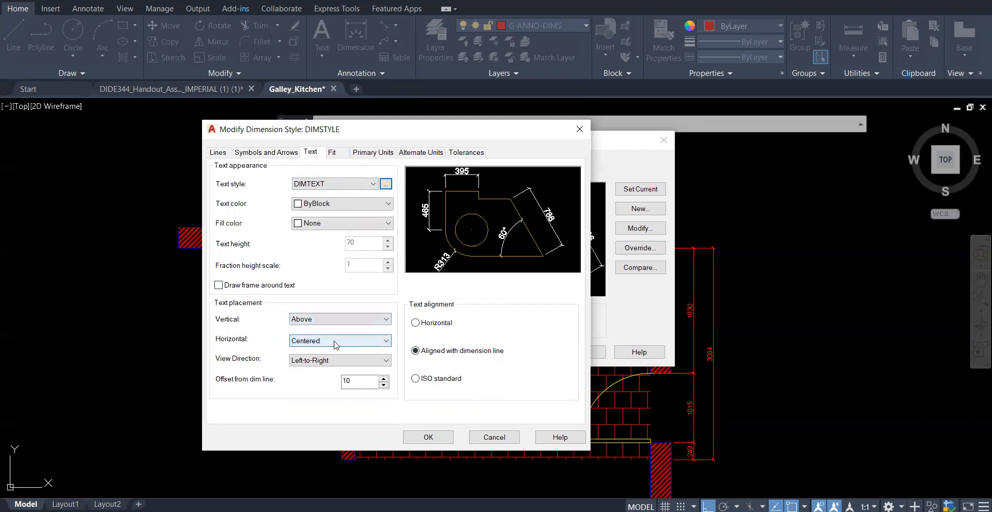
left_click(370, 153)
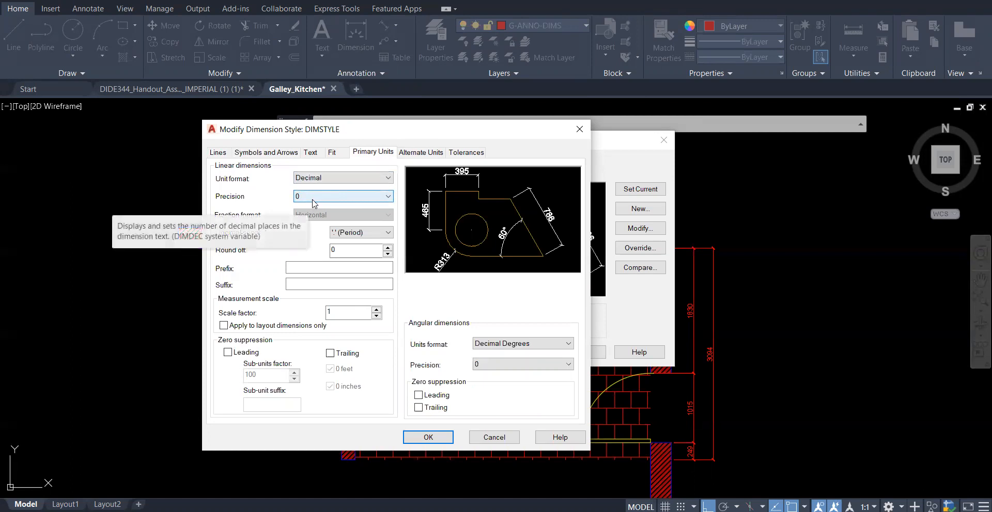
left_click(332, 154)
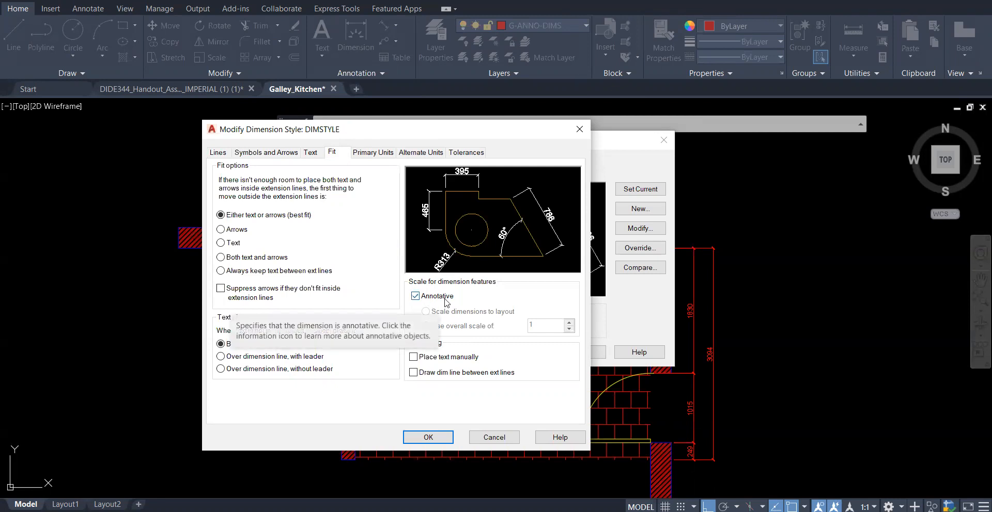
Step: Recheck DIMSTYLE's line, arrow, text and fit settings, and close its modification dialog without changing anything
left_click(287, 156)
left_click(315, 154)
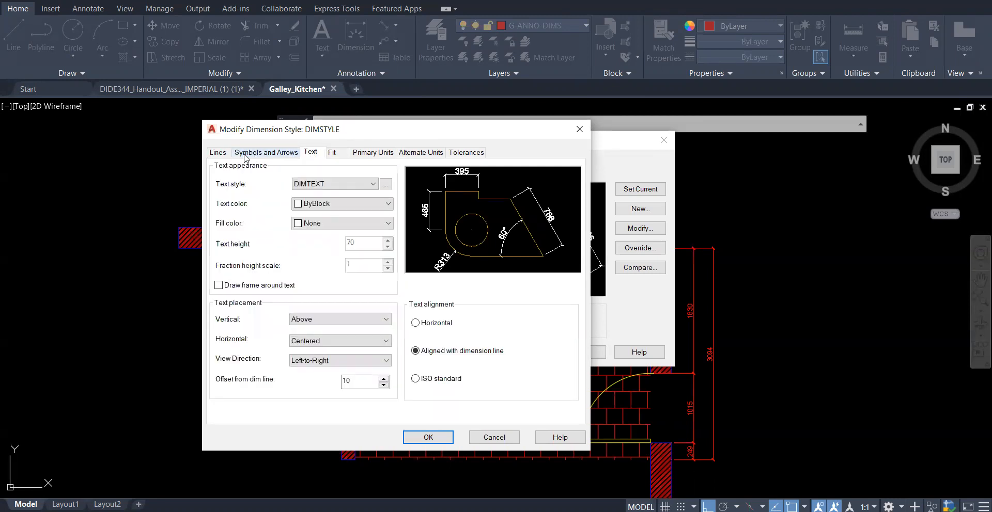
left_click(218, 153)
left_click(266, 153)
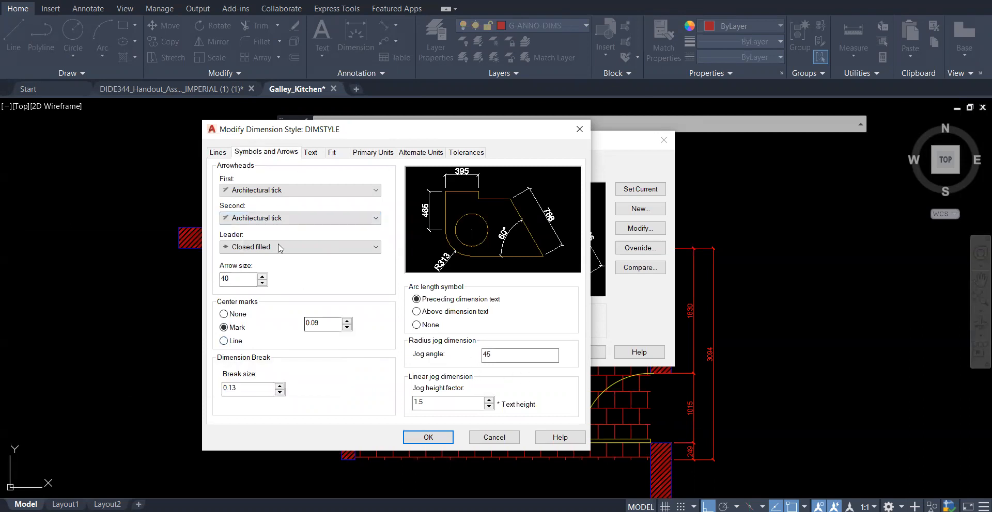
left_click(310, 153)
left_click(331, 152)
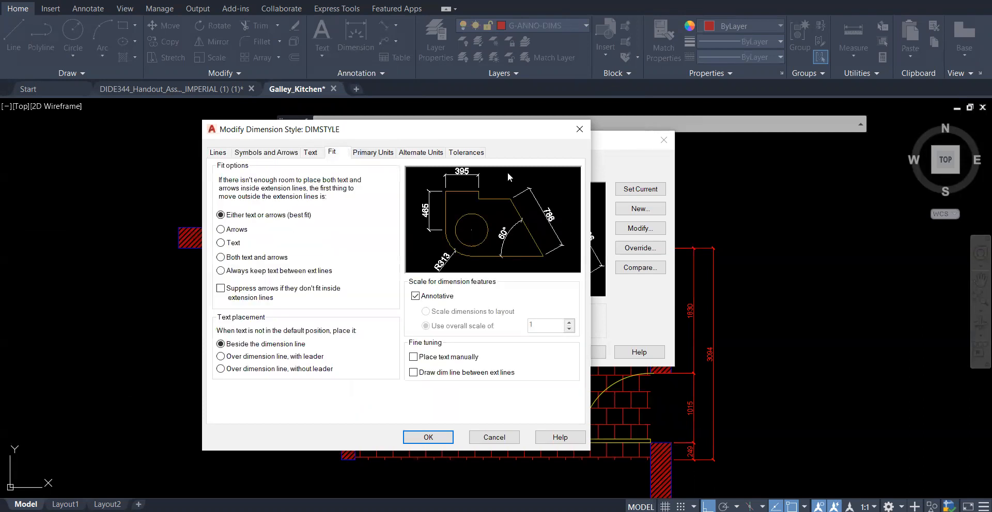
left_click(579, 129)
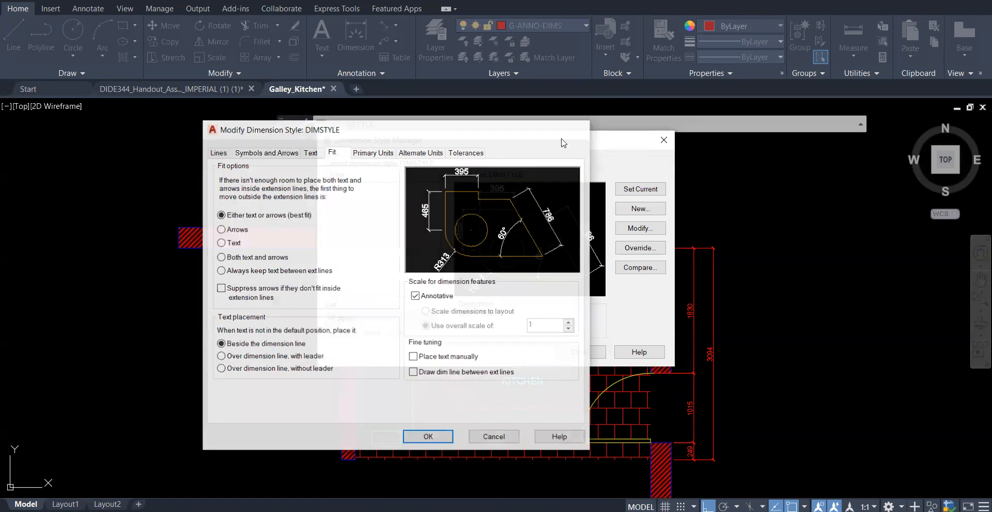
Step: Reopen DIMSTYLE for modification, go through its arrow, text, fit and primary unit settings, accept them and close the style manager
left_click(637, 231)
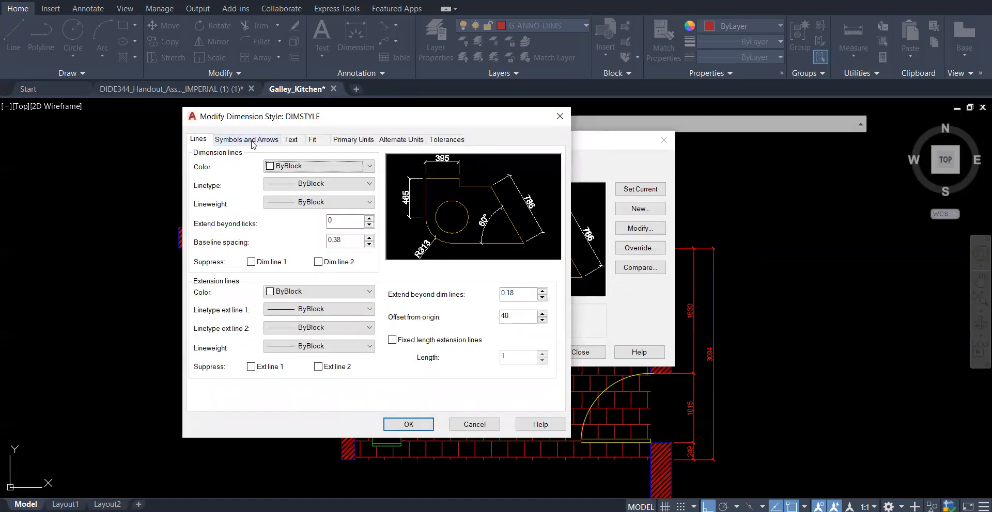
left_click(248, 140)
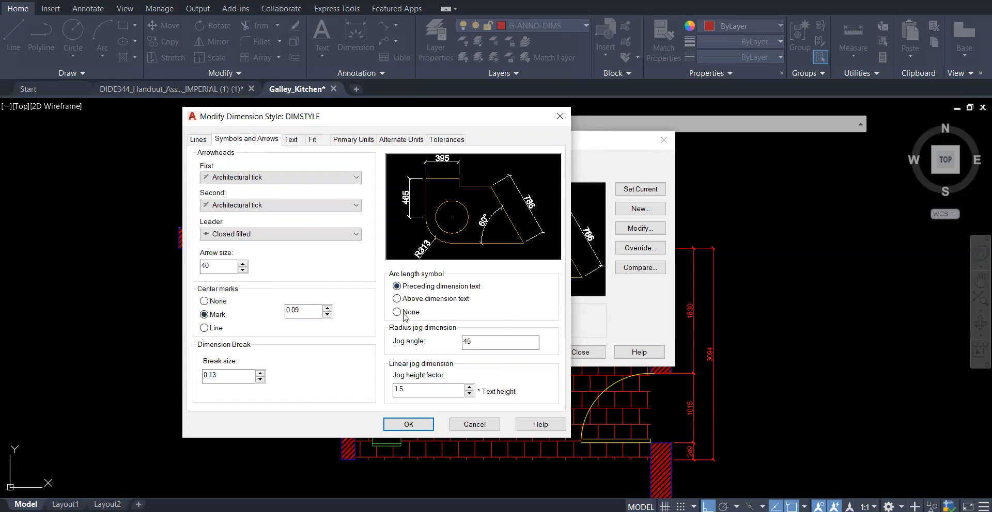
left_click(294, 140)
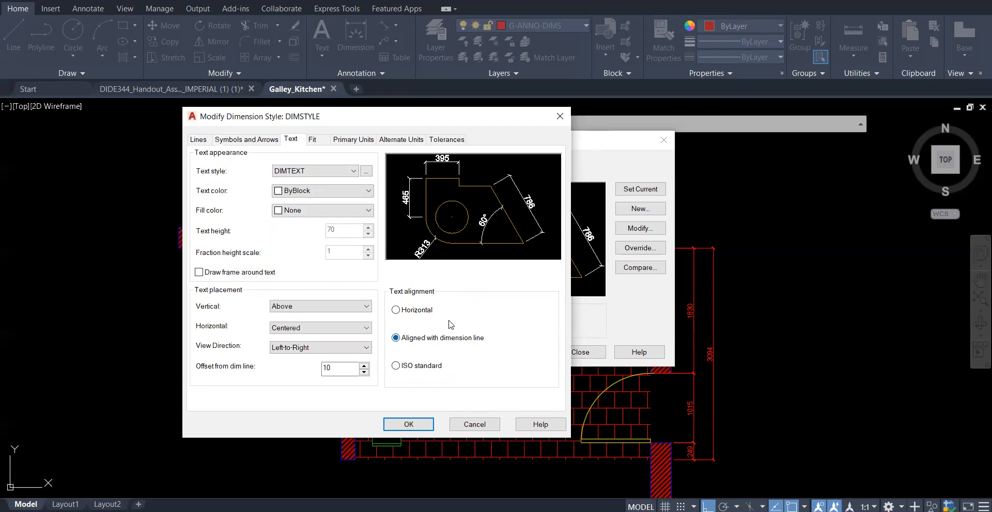
left_click(313, 139)
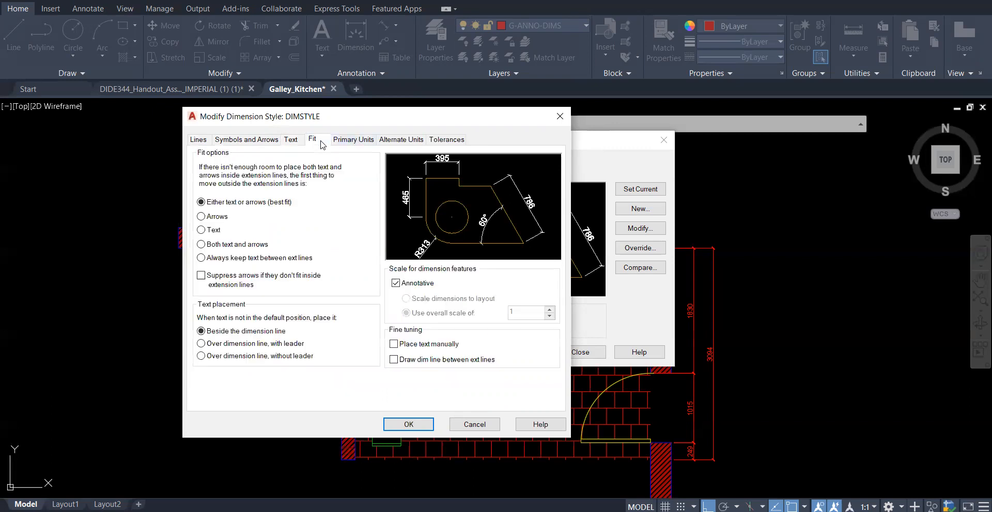
left_click(356, 140)
left_click(408, 424)
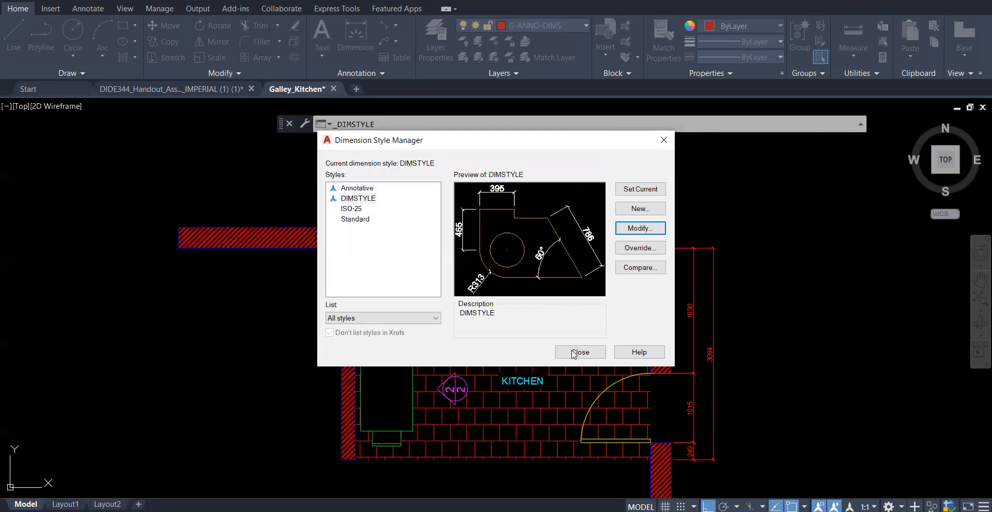
left_click(600, 353)
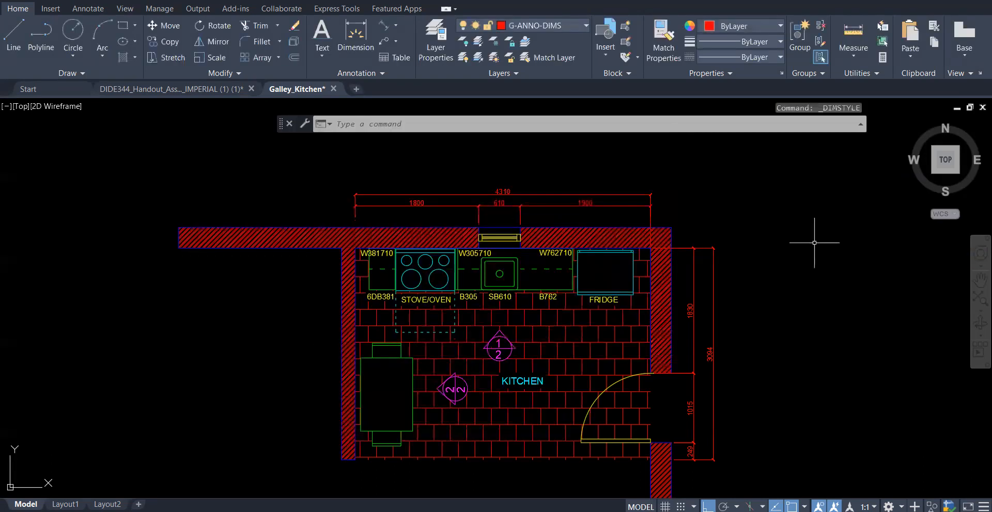
Step: Examine the existing horizontal and vertical dimension strings around the kitchen, checking where their extension lines meet the walls
scroll(666, 211, "up", 2)
scroll(663, 210, "up", 2)
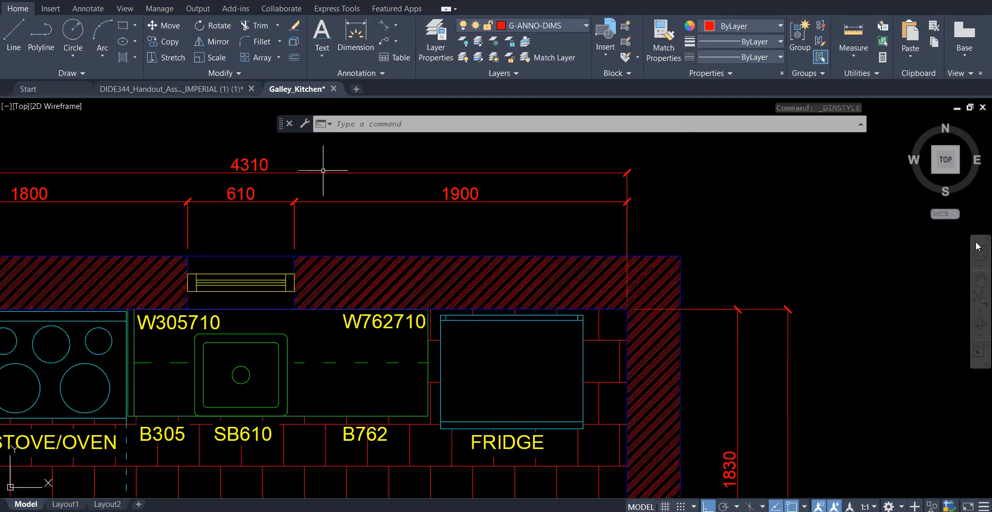
scroll(592, 192, "down", 2)
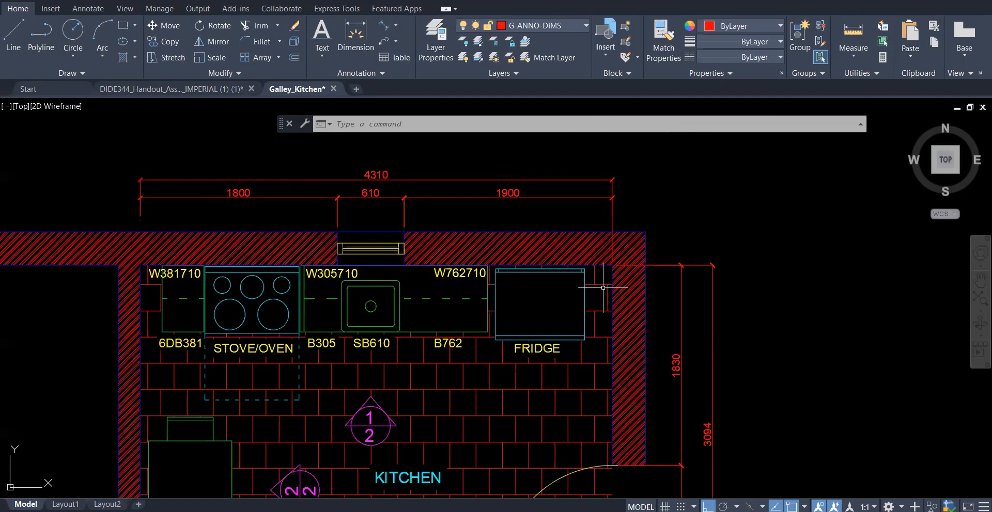
scroll(588, 288, "down", 4)
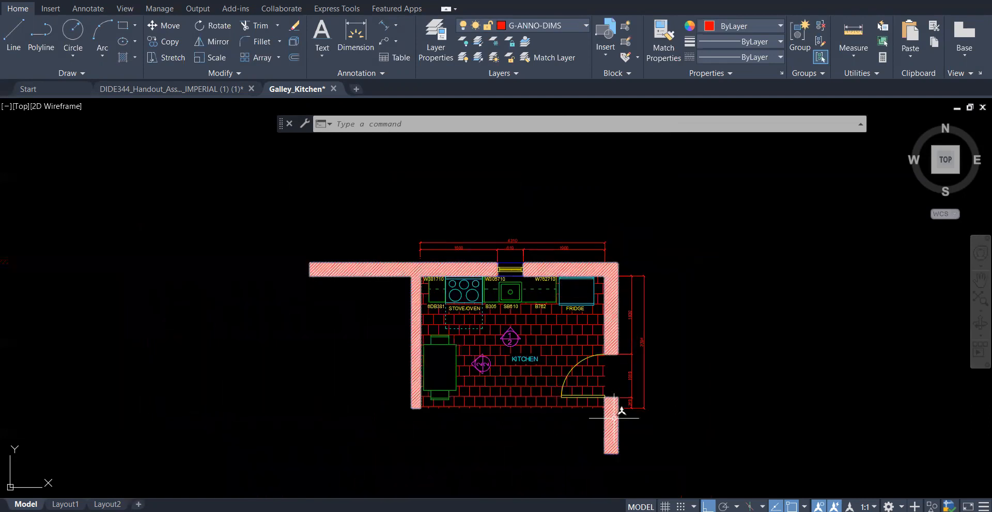
scroll(682, 371, "up", 2)
scroll(609, 187, "up", 2)
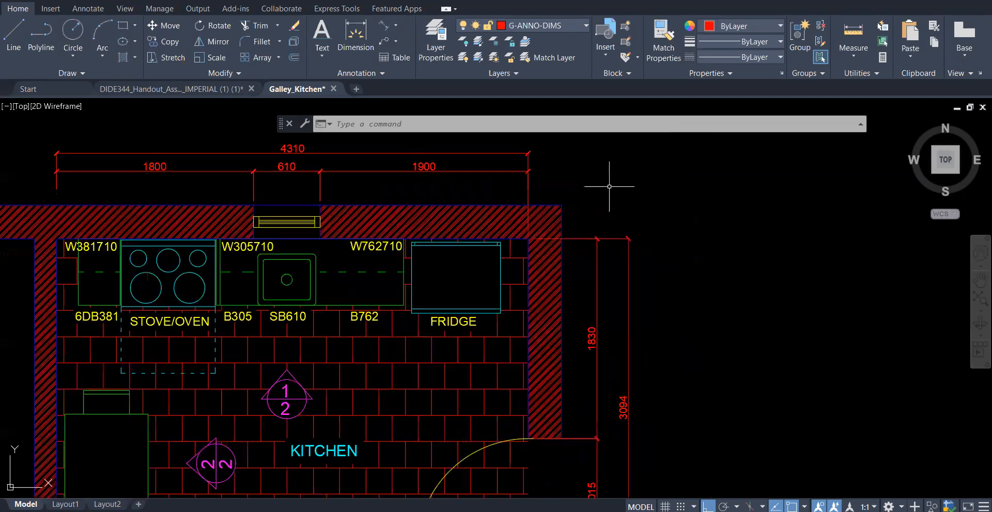
scroll(610, 187, "up", 3)
scroll(632, 212, "down", 3)
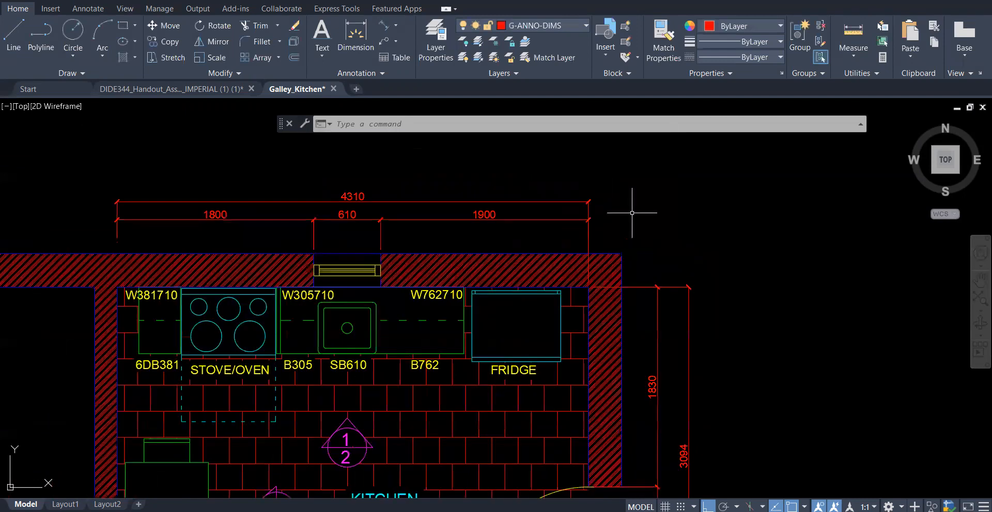
scroll(632, 212, "up", 2)
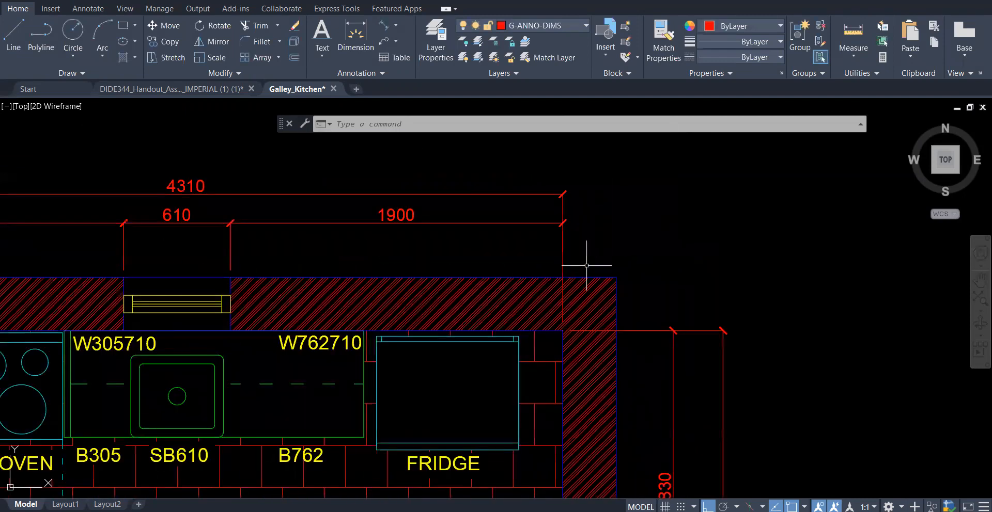
scroll(586, 266, "down", 2)
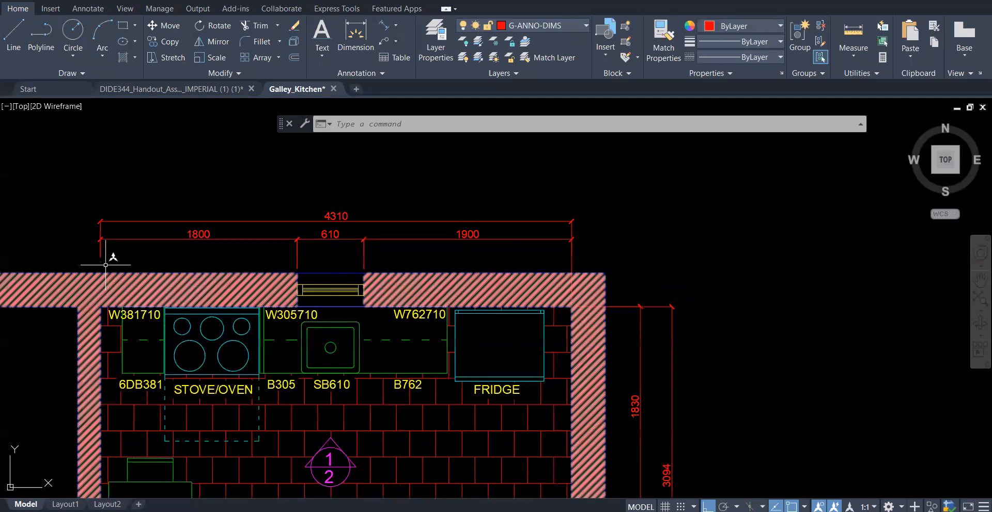
Step: Stretch the inner-corner extension line origin of the 1900 dimension up 305 to the outer face of the top wall
left_click(571, 259)
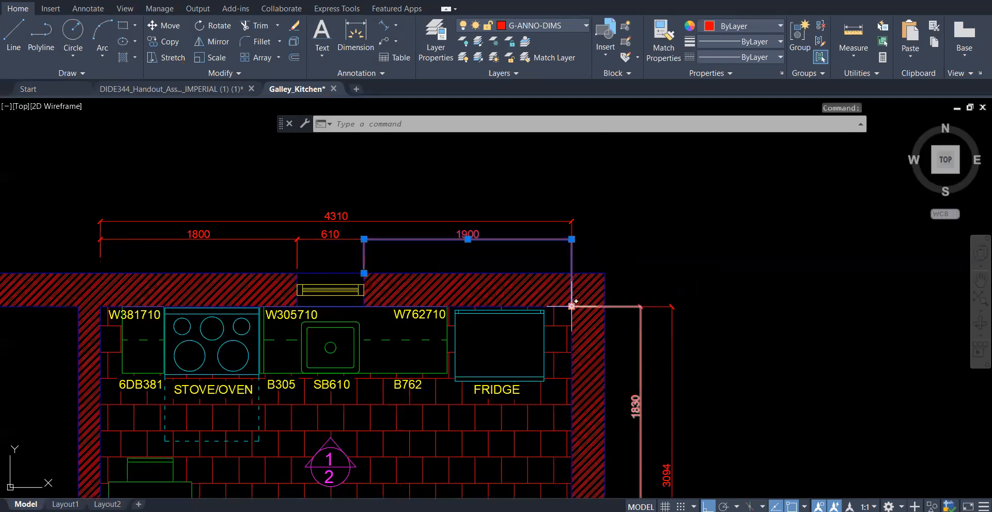
left_click(572, 306)
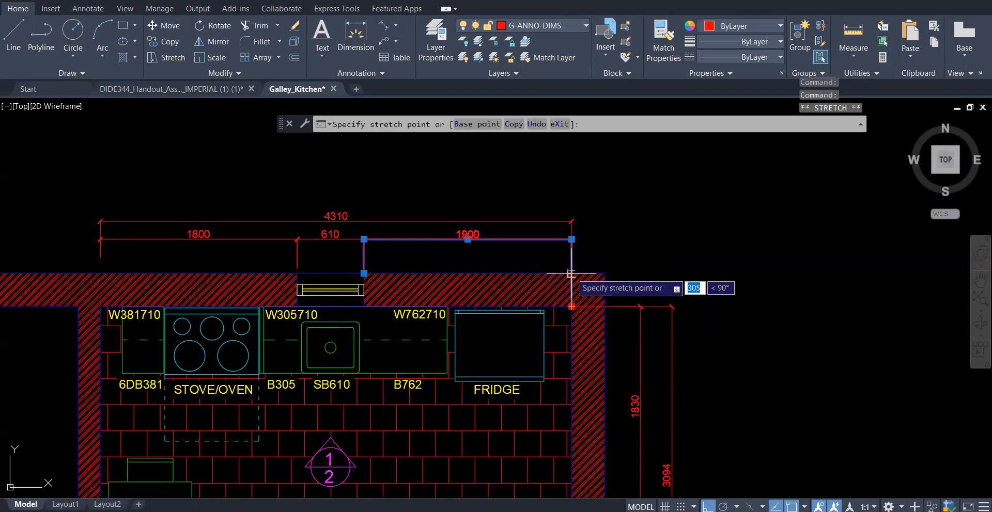
scroll(570, 273, "up", 2)
scroll(571, 273, "up", 3)
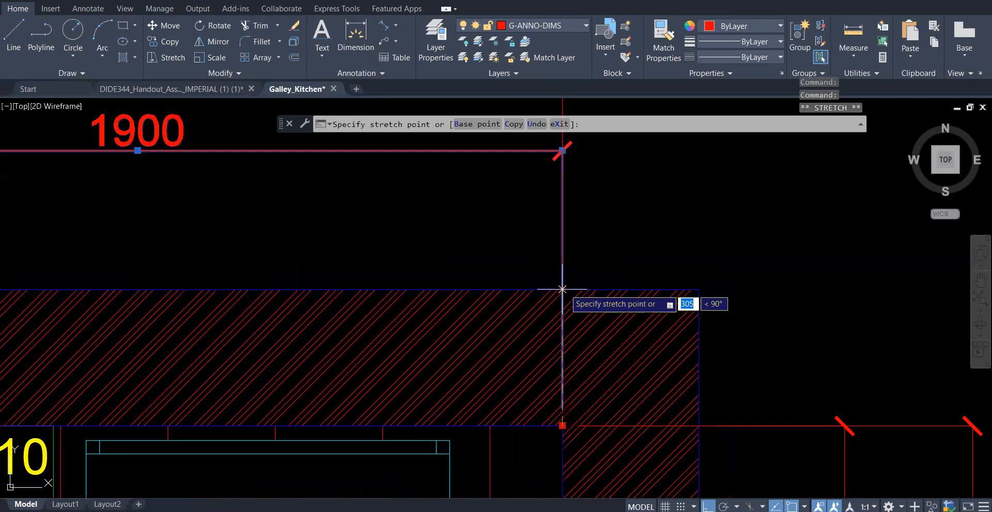
left_click(562, 289)
scroll(680, 254, "down", 4)
key("Escape")
scroll(680, 255, "down", 3)
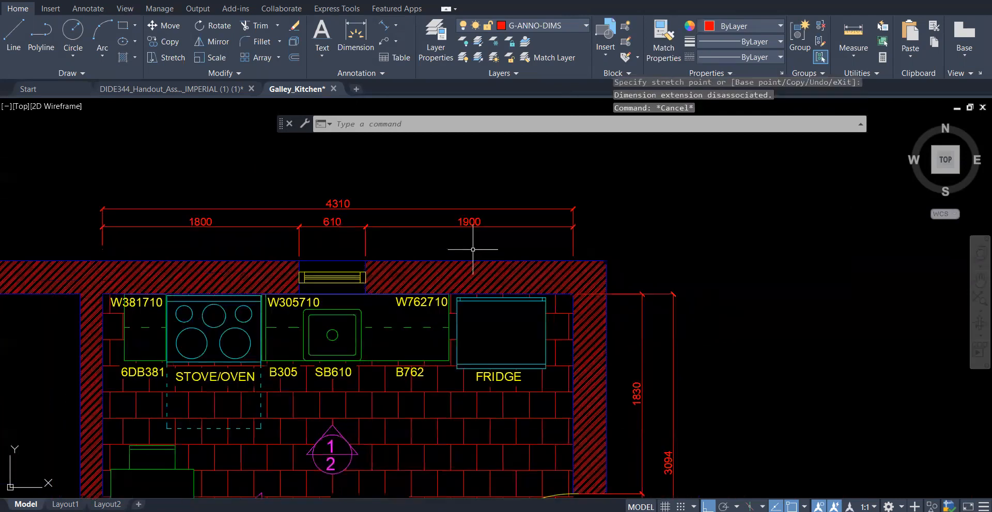
Step: Stretch the upper extension line origin of the 1830 dimension 305 outward to the outer face of the right wall
scroll(631, 306, "up", 5)
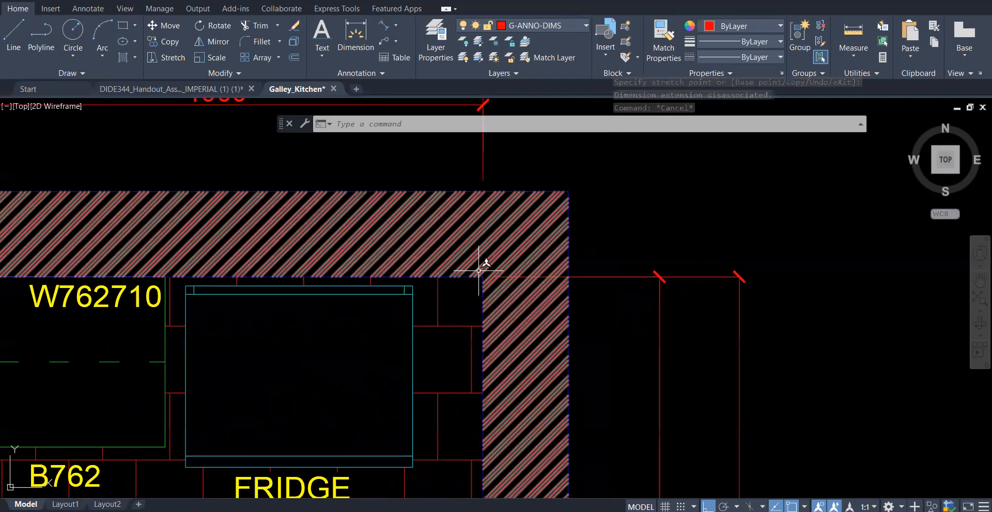
left_click(589, 275)
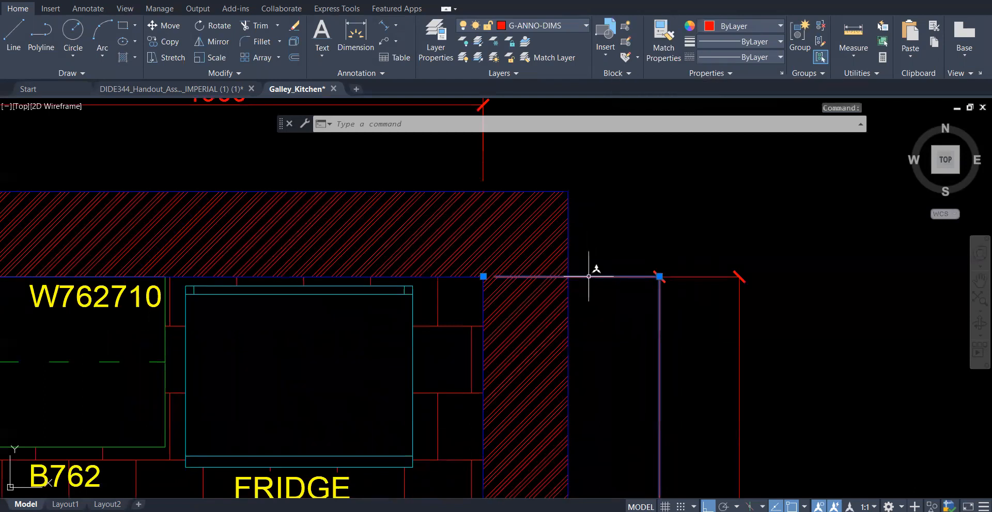
left_click(483, 276)
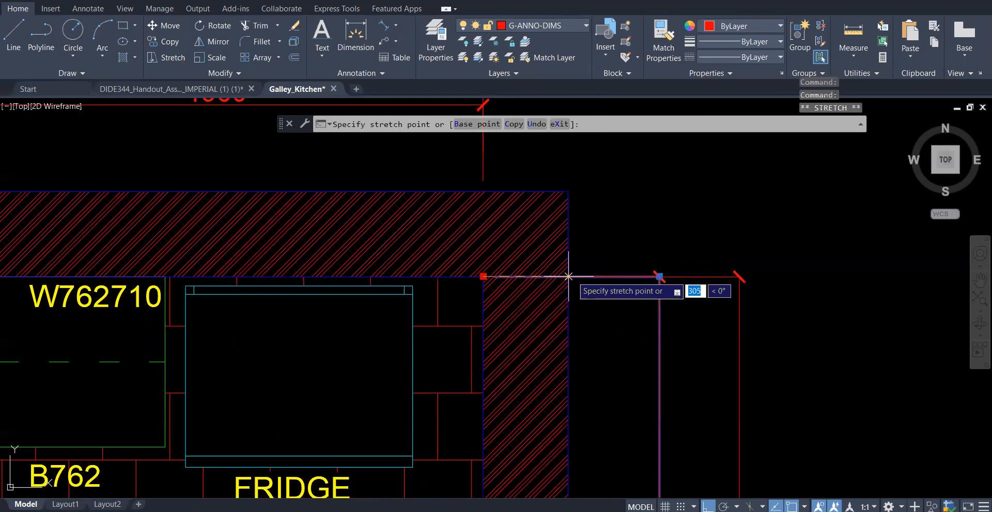
left_click(568, 277)
key("Escape")
scroll(728, 227, "down", 2)
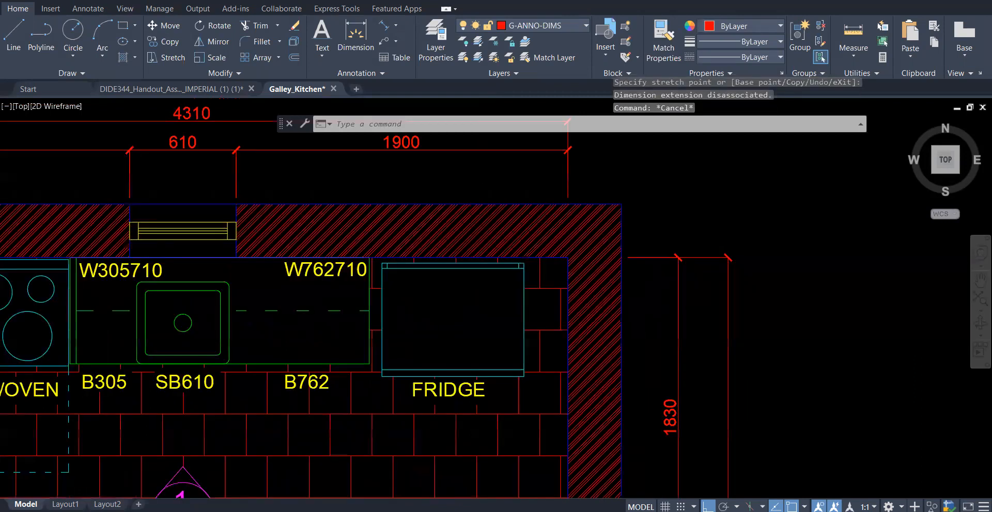
scroll(652, 207, "down", 4)
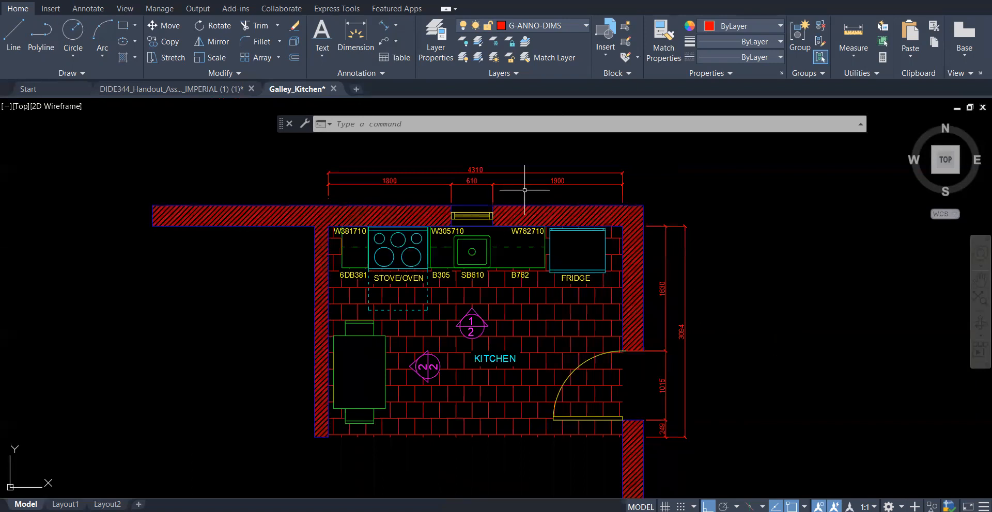
Step: Stretch the upper extension line origin of the 1015 door opening dimension from the inner wall corner to the outer wall corner
scroll(527, 189, "up", 2)
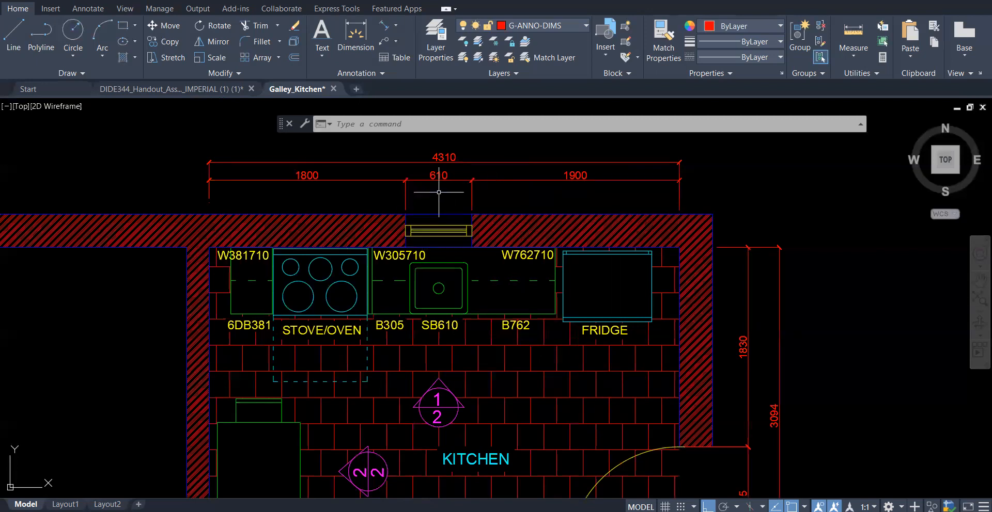
scroll(439, 197, "down", 2)
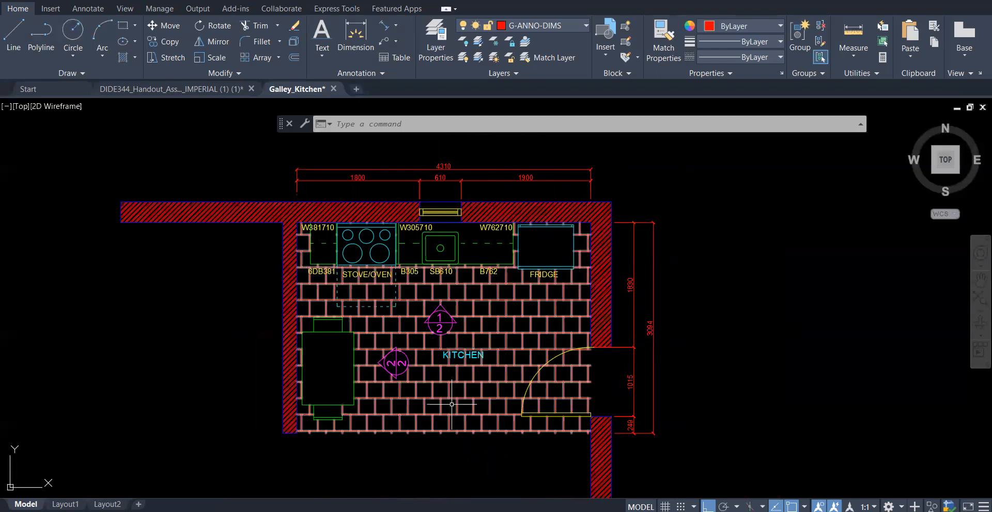
scroll(464, 464, "up", 2)
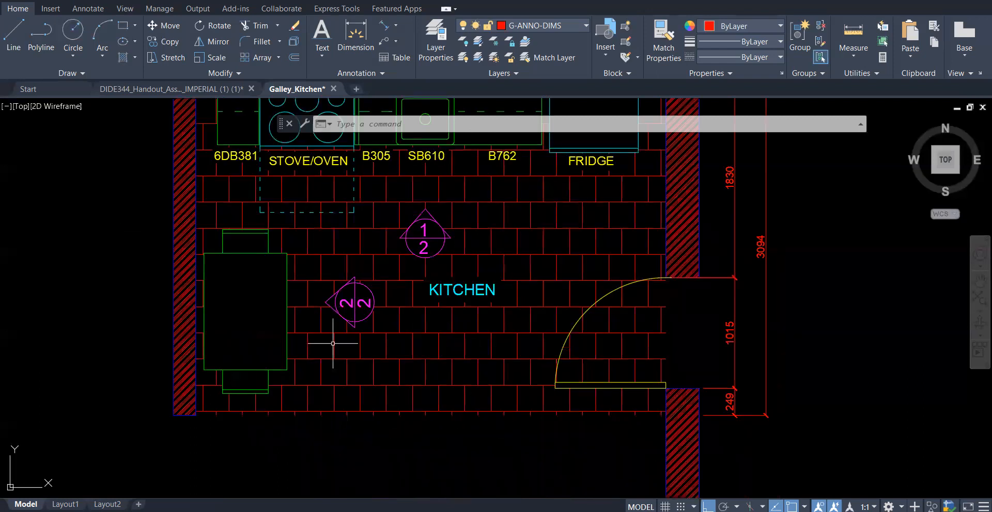
scroll(508, 462, "down", 2)
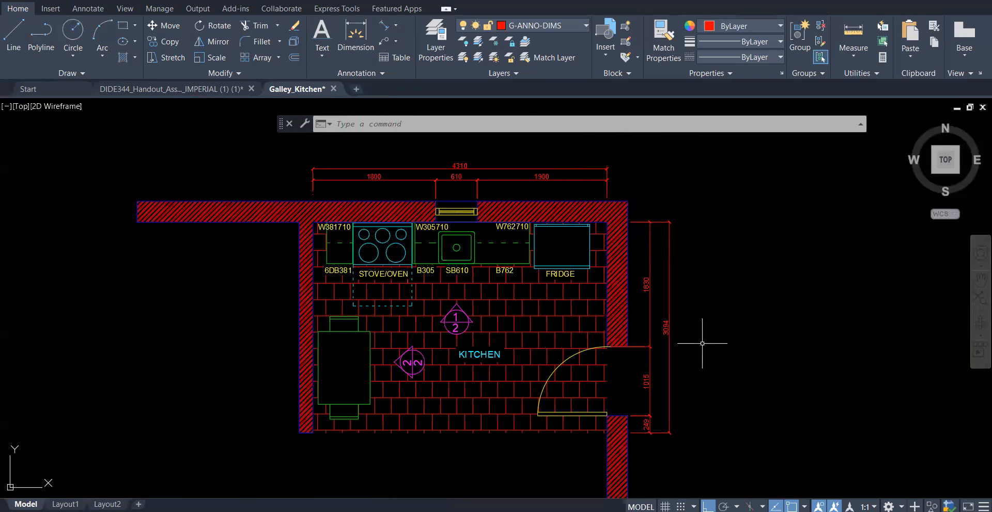
scroll(664, 368, "up", 4)
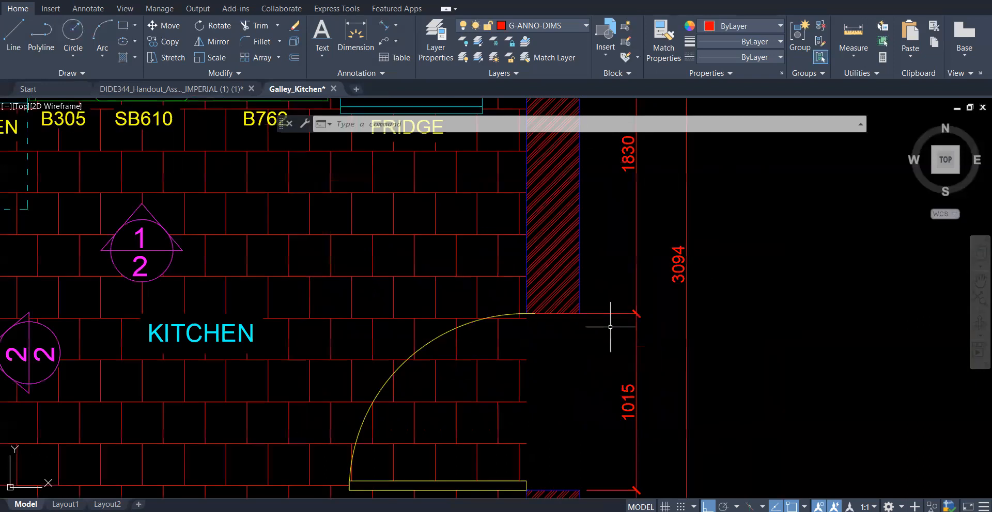
left_click(607, 314)
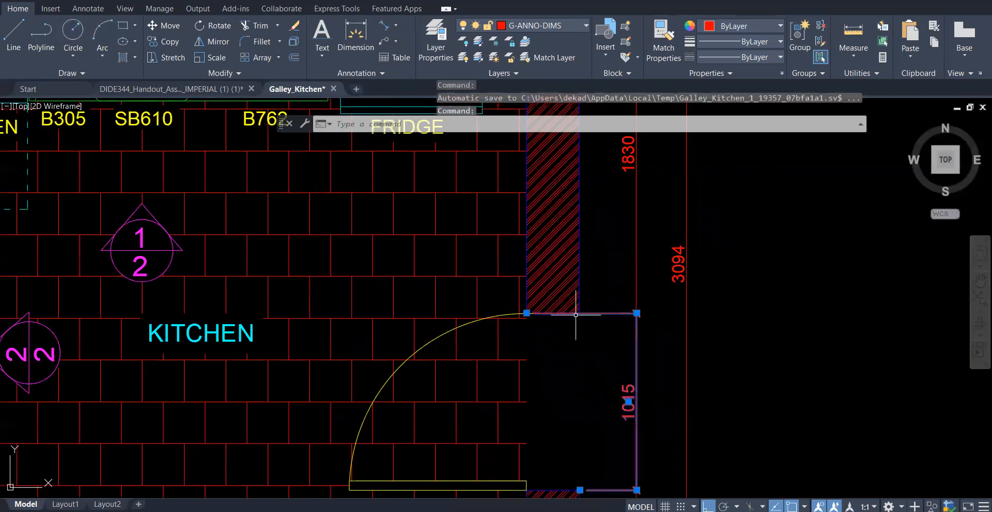
left_click(526, 314)
key("Escape")
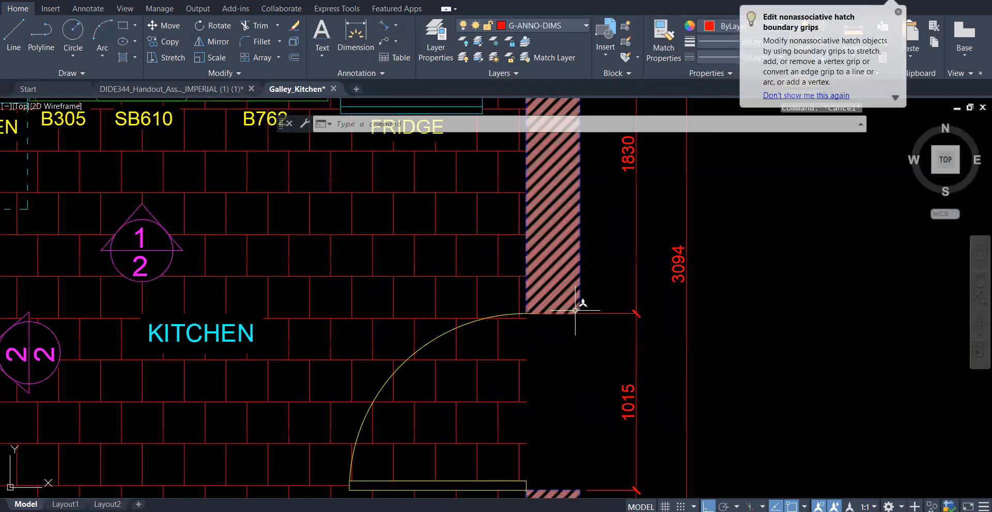
left_click(600, 314)
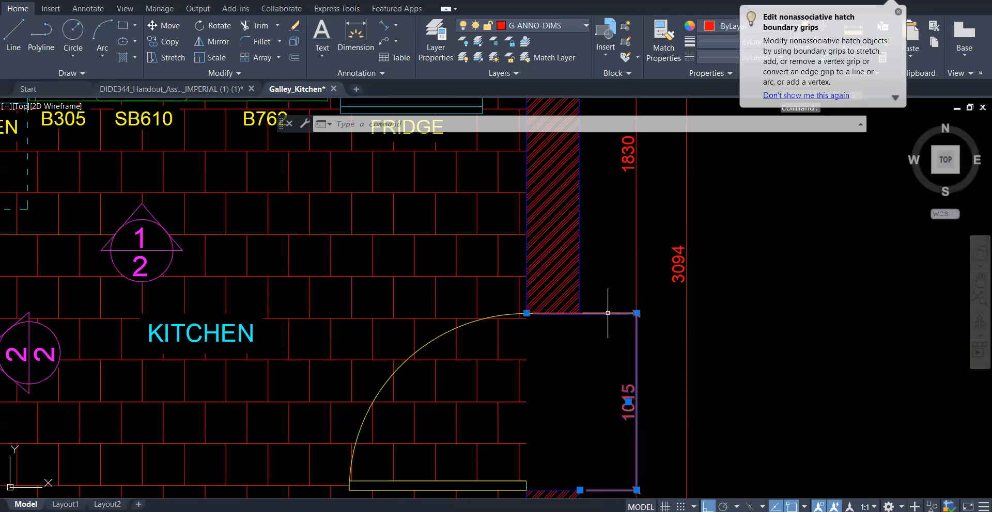
left_click(526, 314)
left_click(579, 313)
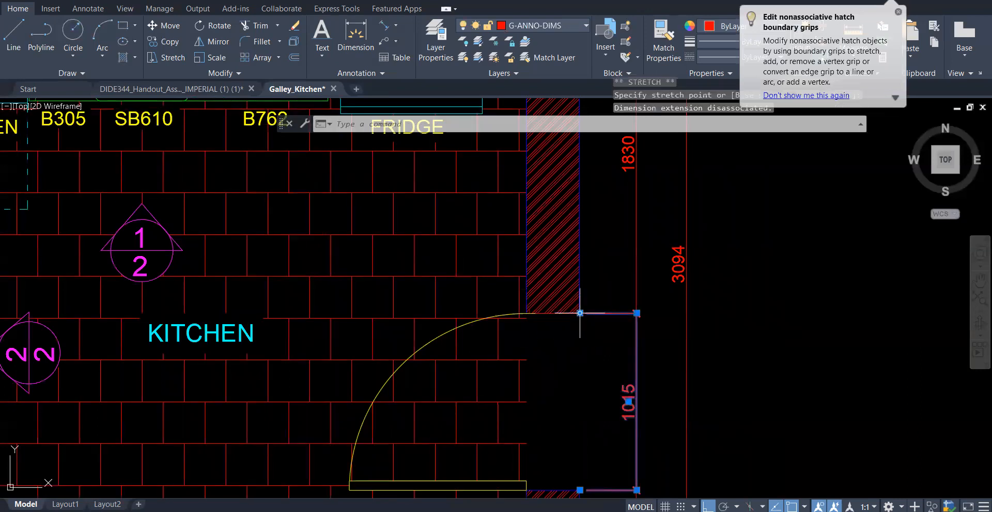
key("Escape")
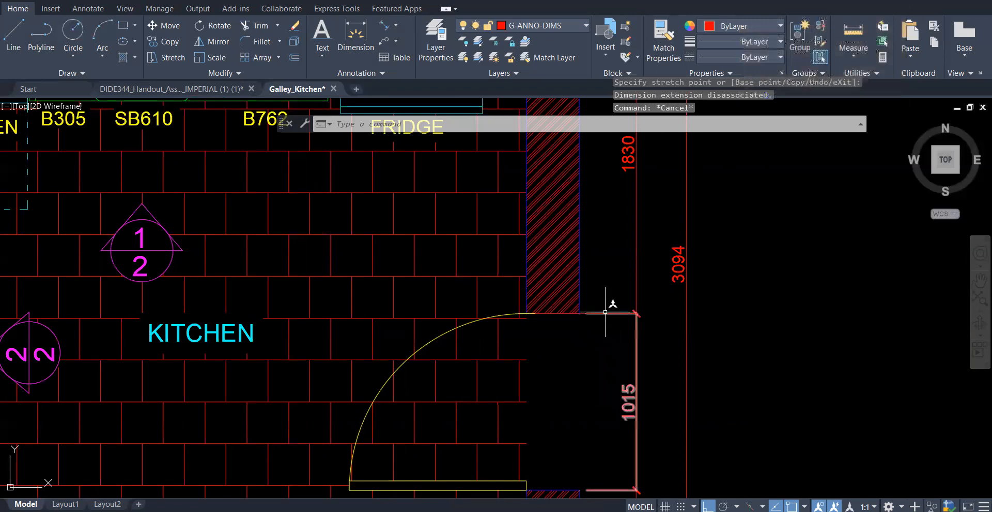
Step: Stretch the lower extension line origin of the 1830 dimension at the door opening out past the wall's outer face
left_click(572, 313)
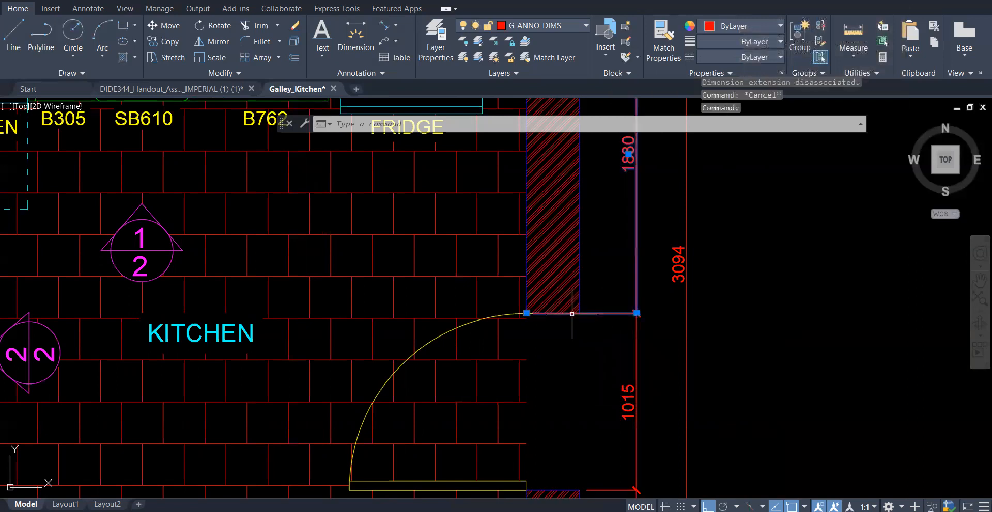
left_click(527, 313)
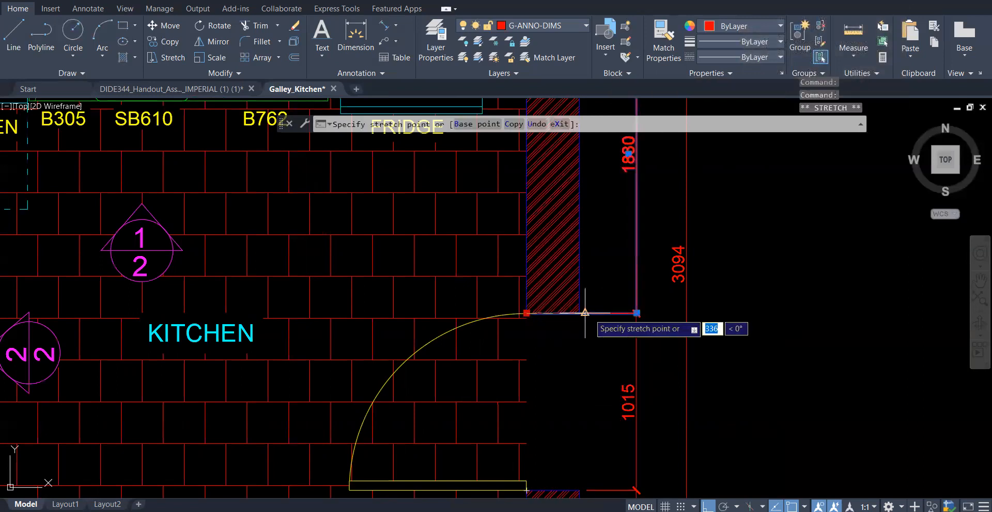
key("Escape")
key("Escape")
scroll(678, 342, "down", 2)
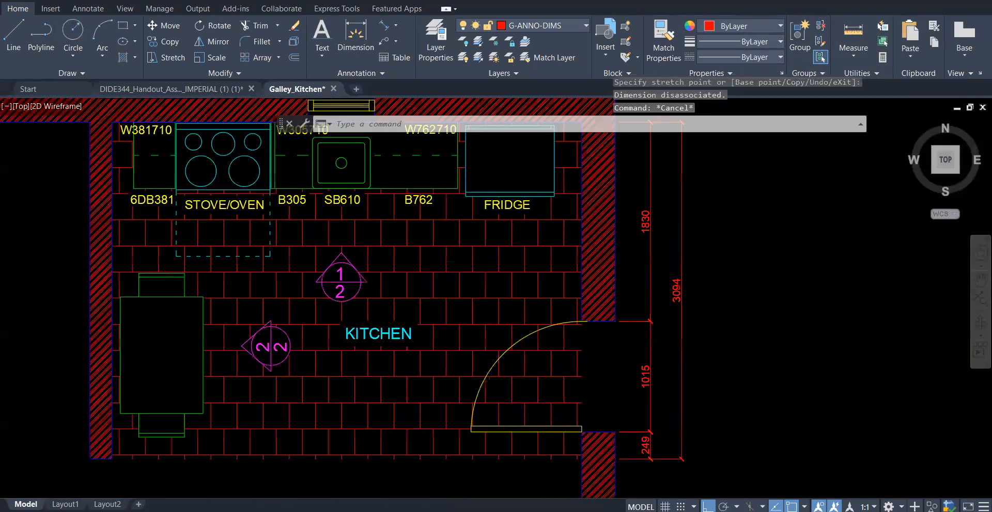
scroll(652, 354, "up", 2)
scroll(644, 334, "down", 2)
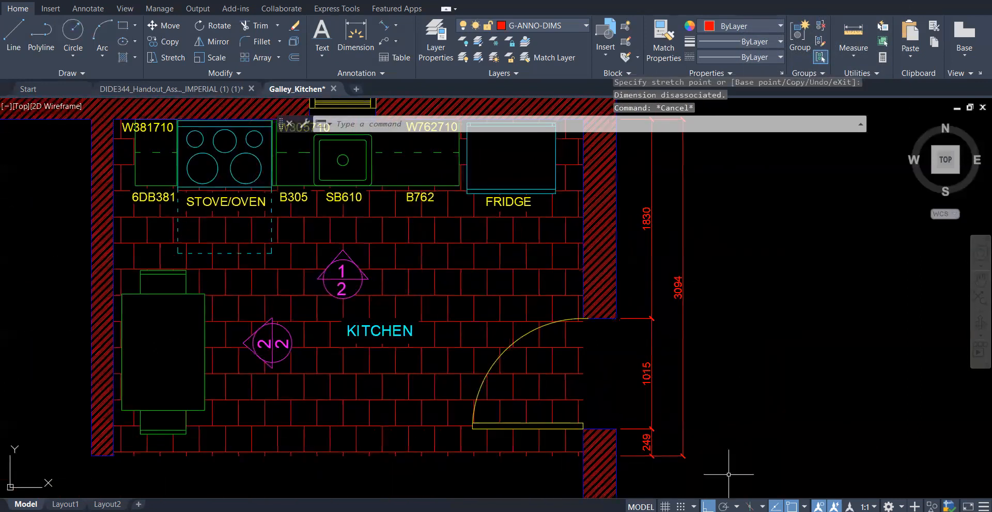
scroll(496, 462, "down", 2)
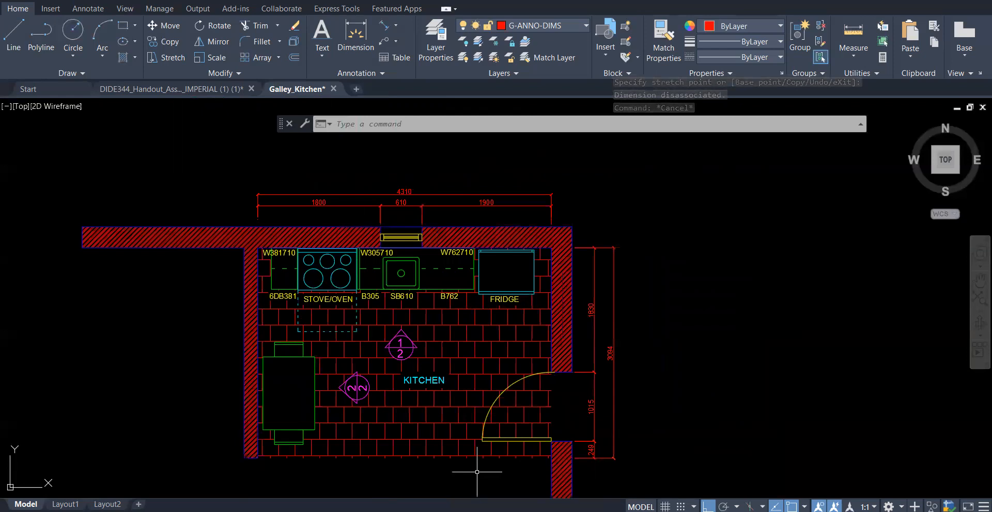
Step: Add a vertical clearance dimension from the midpoint of the 6DB381 cabinet's front edge down to the back of the upper chair
scroll(186, 368, "up", 2)
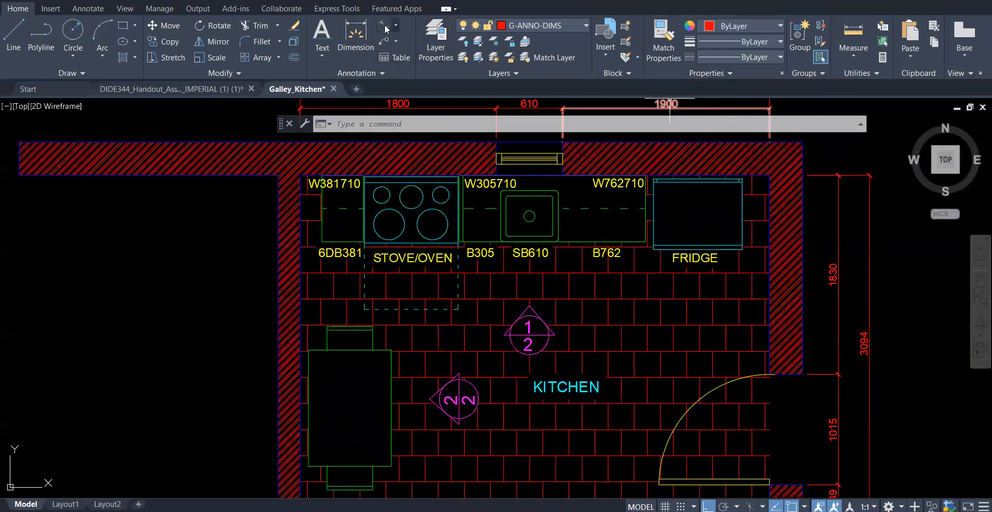
left_click(355, 35)
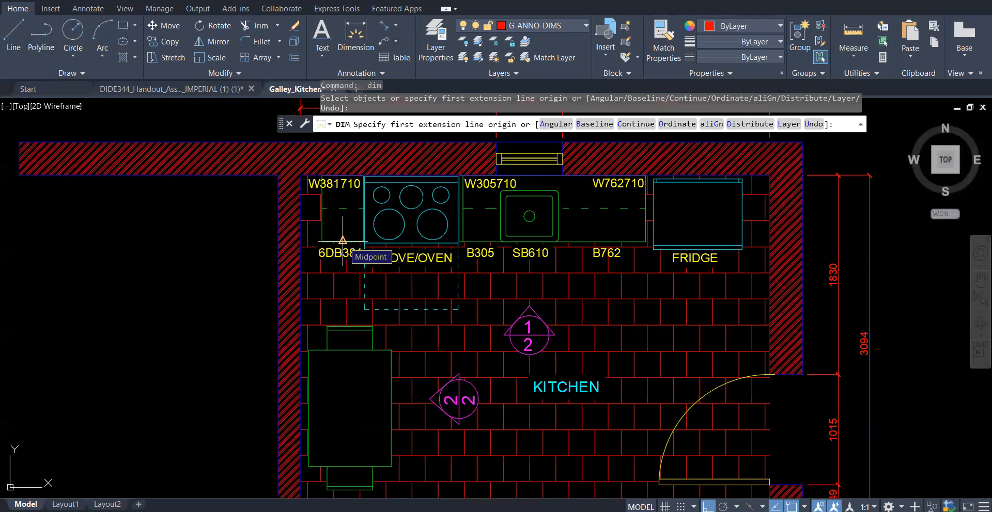
left_click(342, 241)
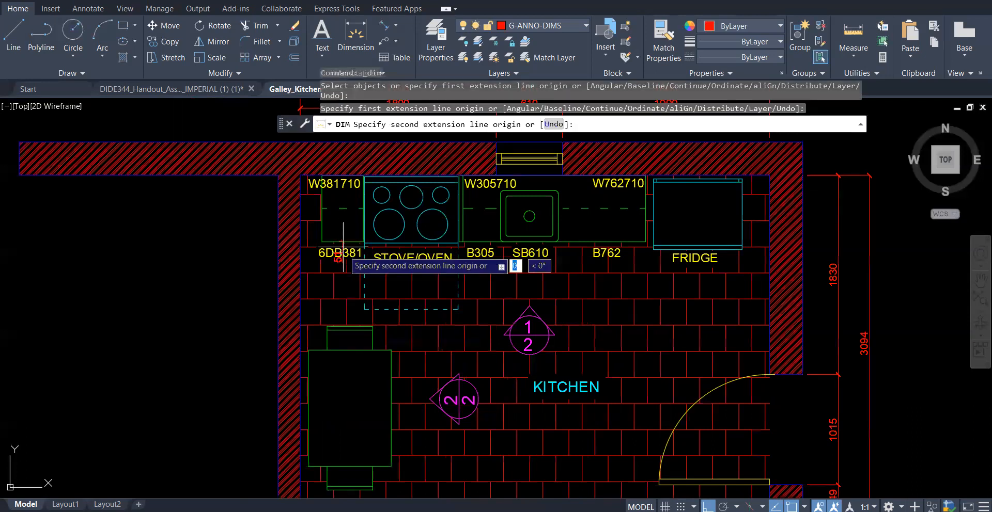
left_click(343, 326)
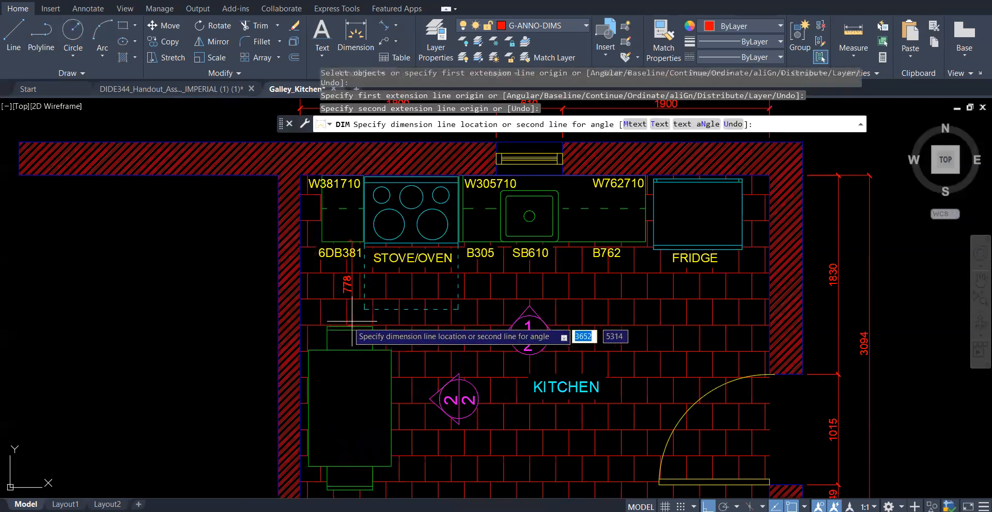
scroll(342, 311, "up", 2)
scroll(342, 311, "up", 2)
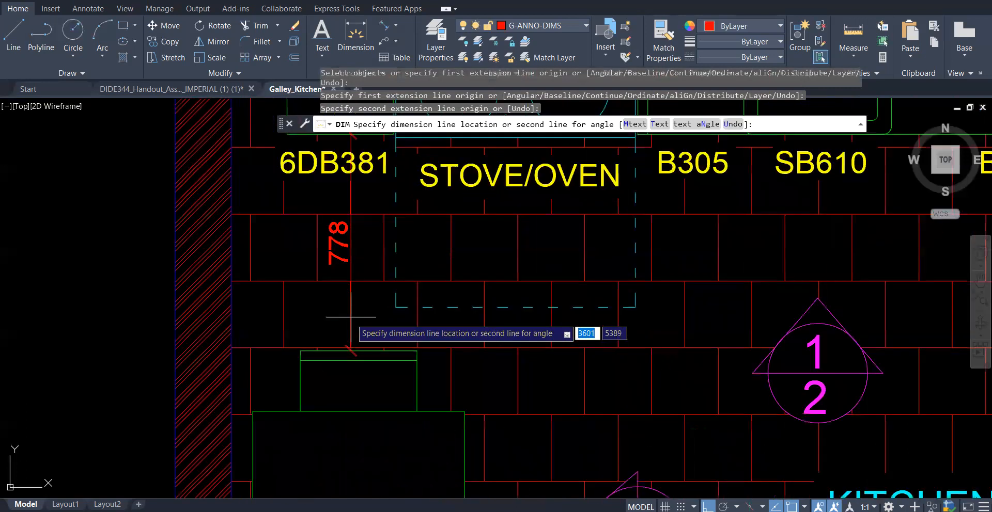
left_click(356, 351)
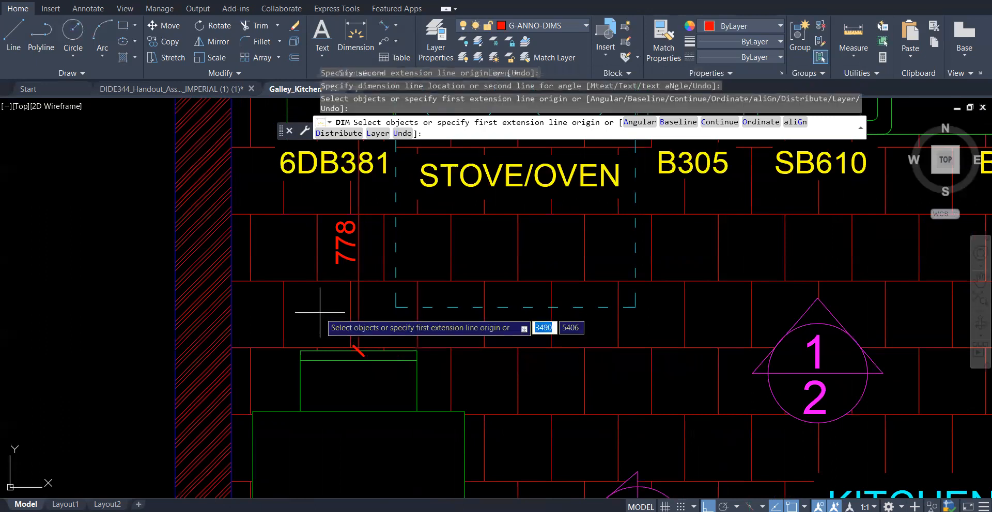
scroll(316, 325, "down", 5)
scroll(248, 367, "up", 2)
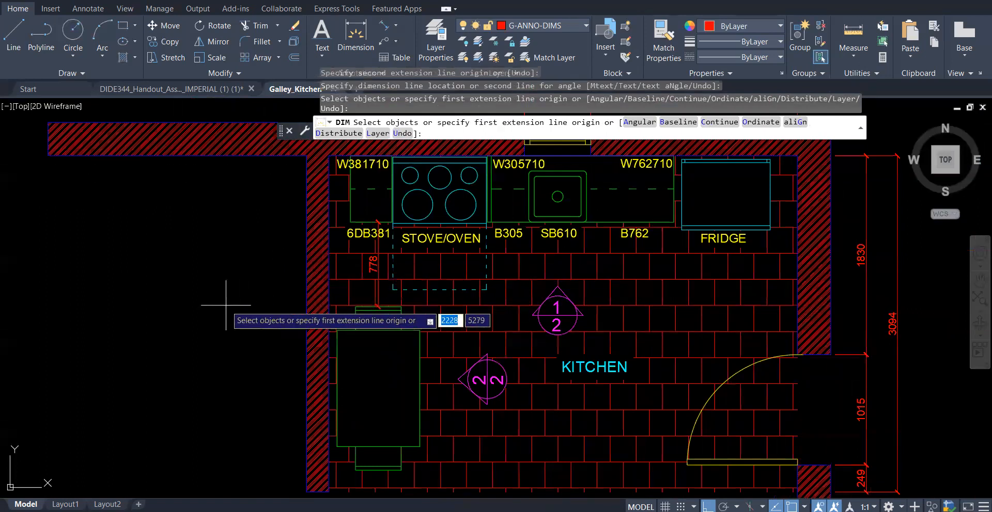
key("Return")
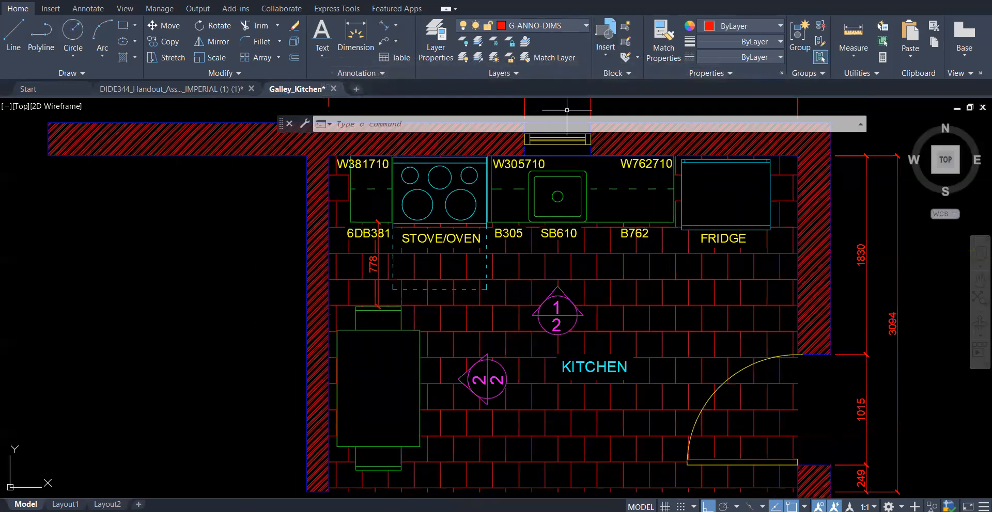
Step: Make I-FNSH-PATT the current layer
left_click(435, 41)
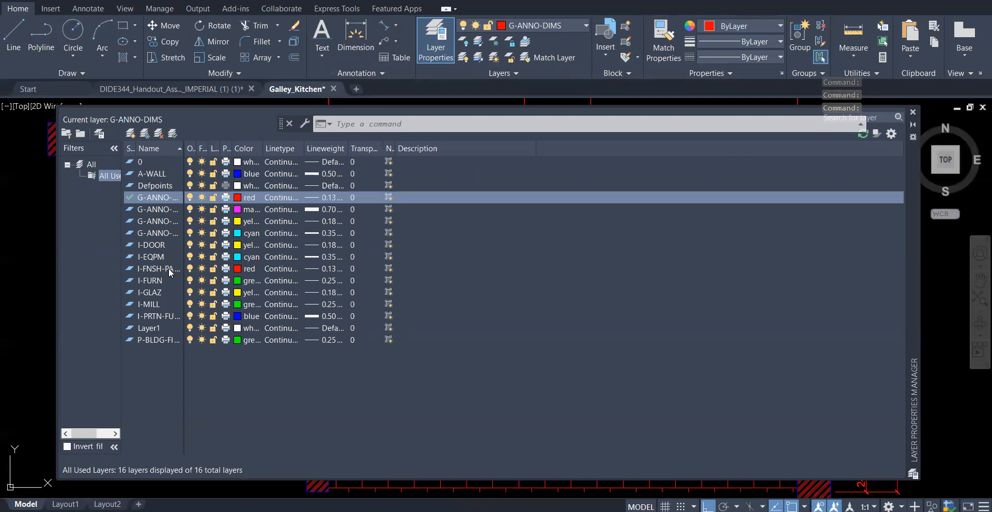
left_click(171, 270)
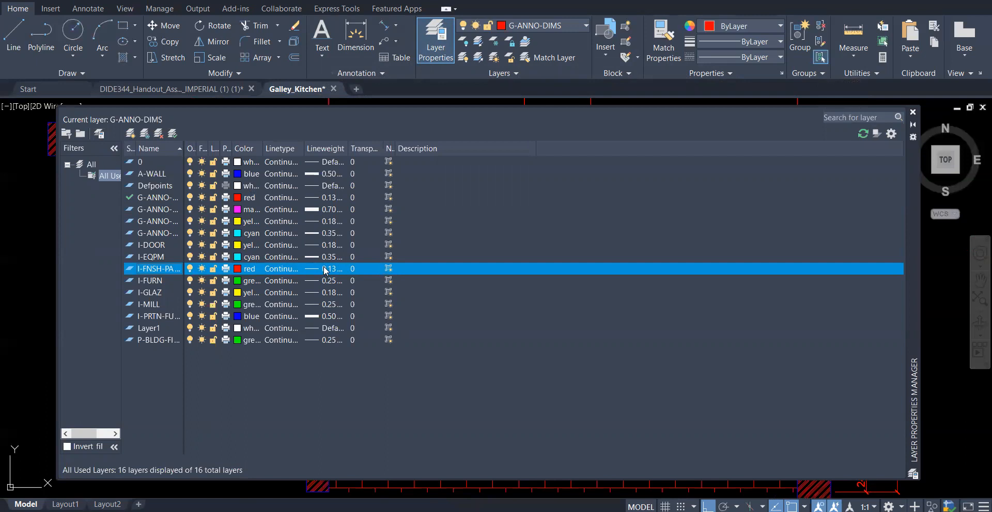
left_click(173, 134)
left_click(911, 113)
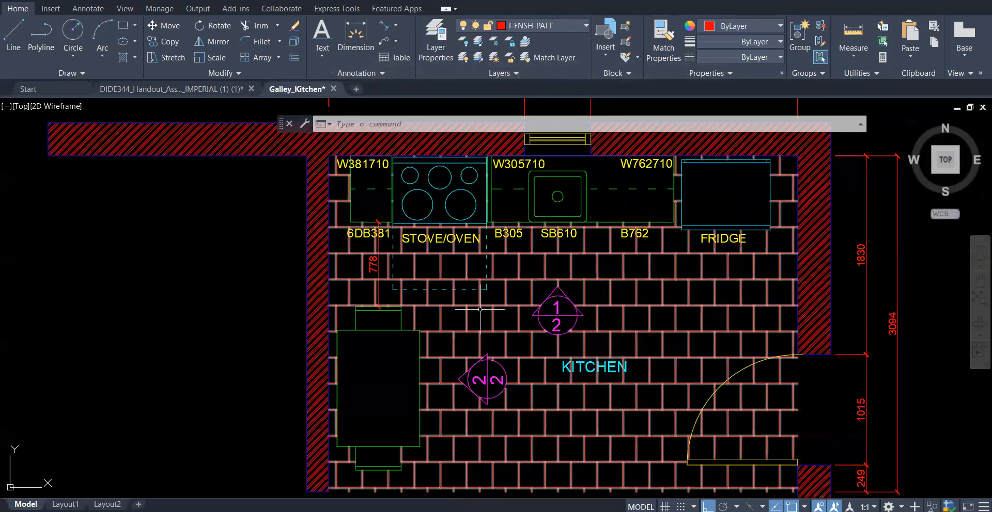
Step: Set the kitchen floor tile hatch's object colour to ByBlock and clear the selection
left_click(720, 318)
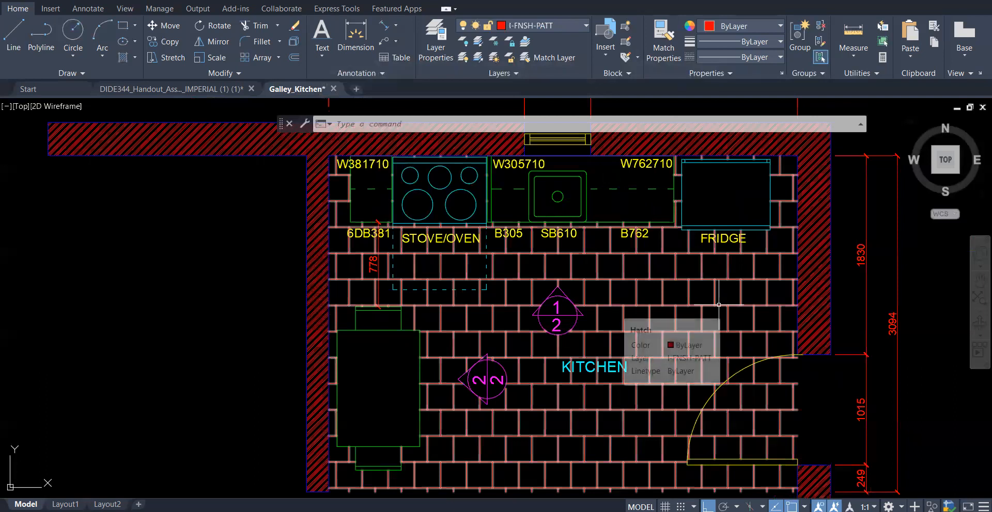
left_click(623, 387)
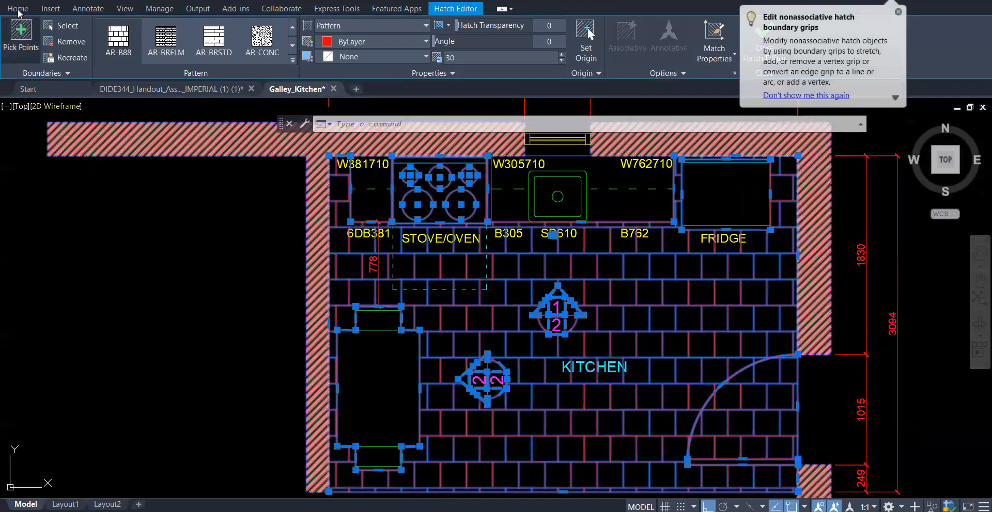
left_click(19, 9)
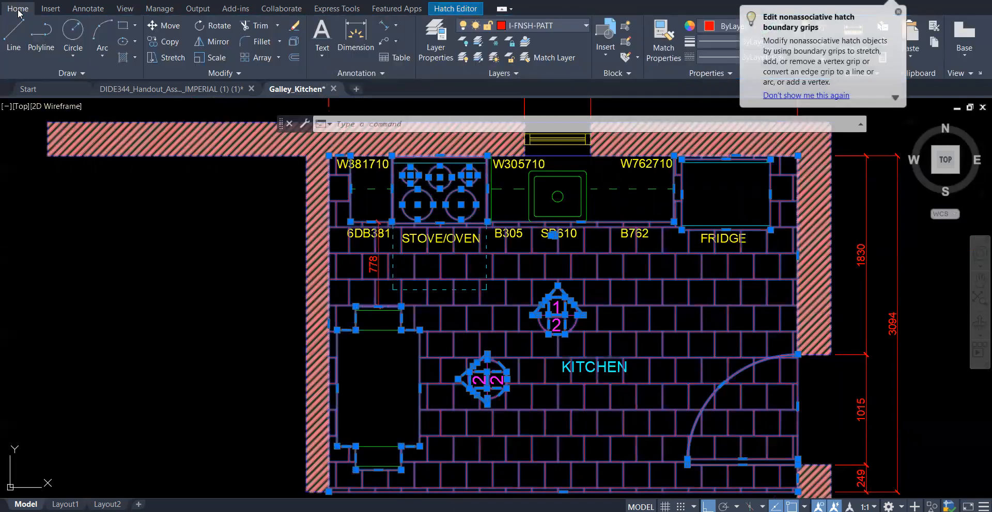
left_click(898, 12)
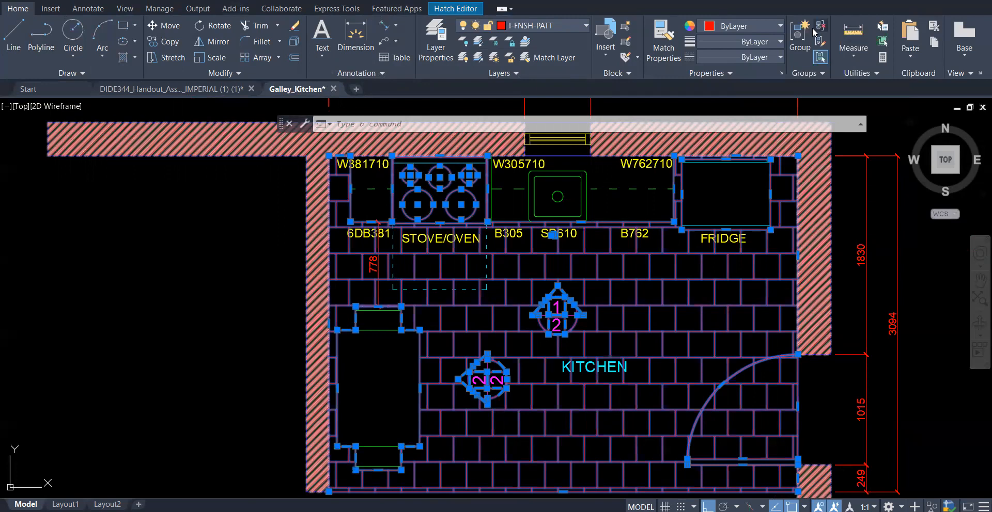
left_click(752, 26)
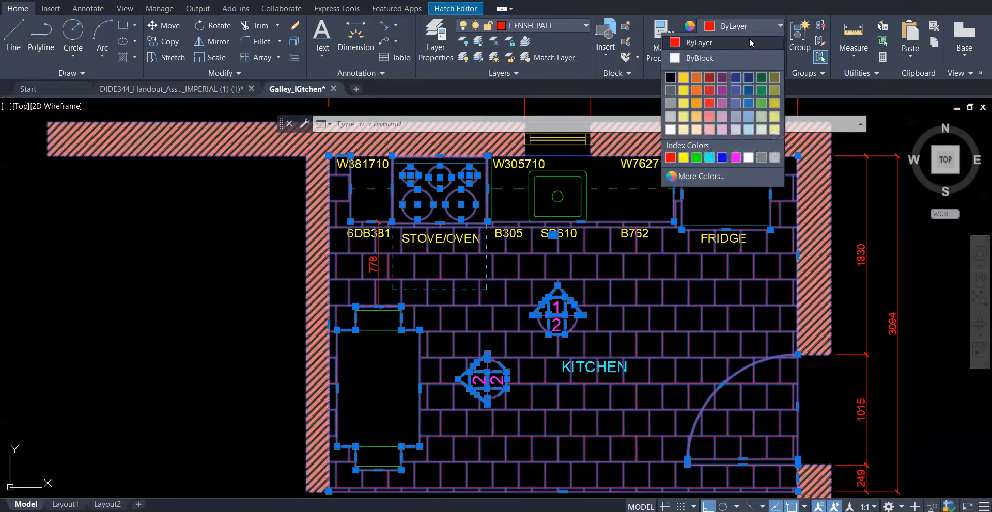
left_click(700, 58)
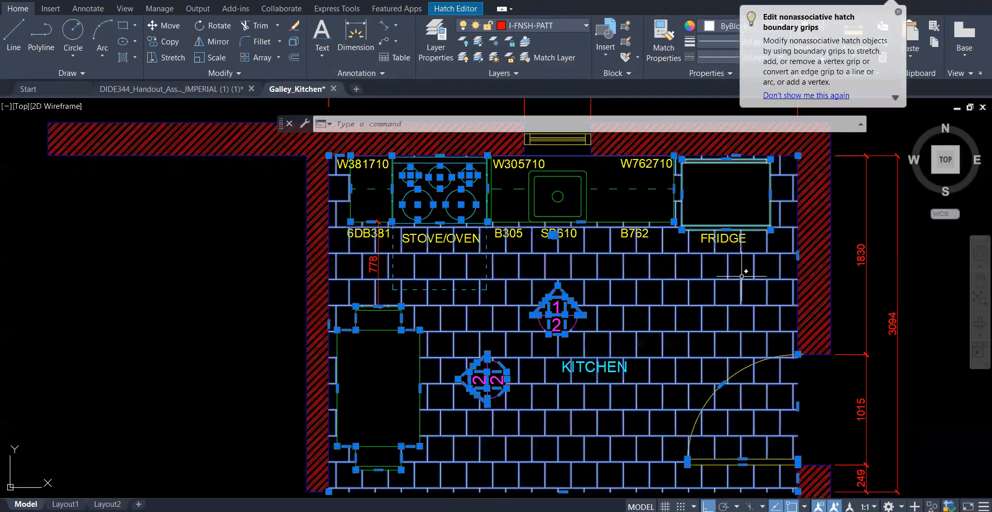
key("Escape")
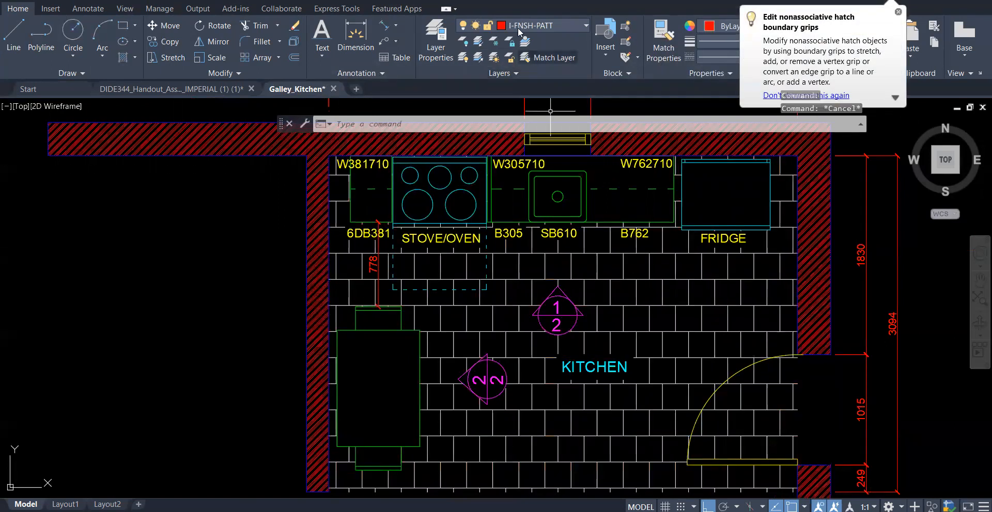
left_click(898, 12)
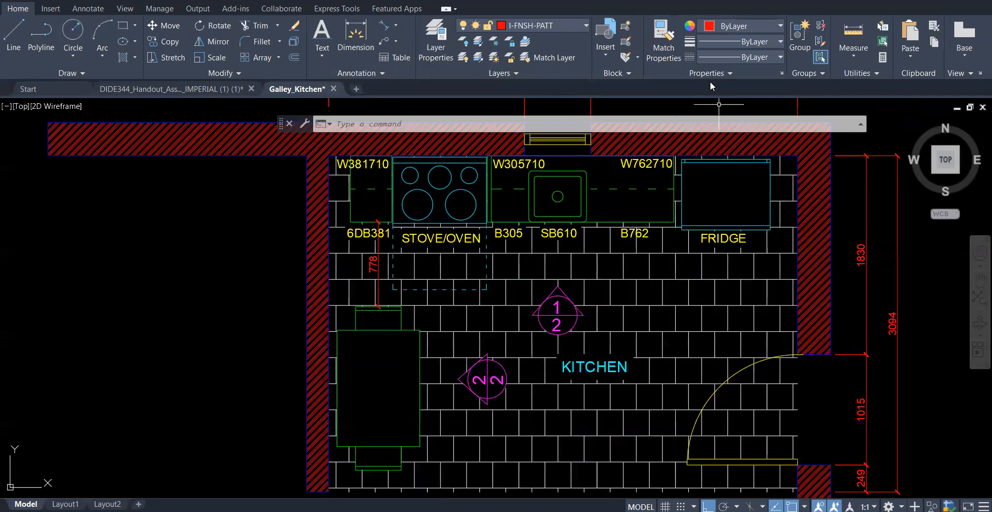
Step: Reselect the floor tile hatch, keep its object colour at ByBlock and clear the selection
left_click(698, 307)
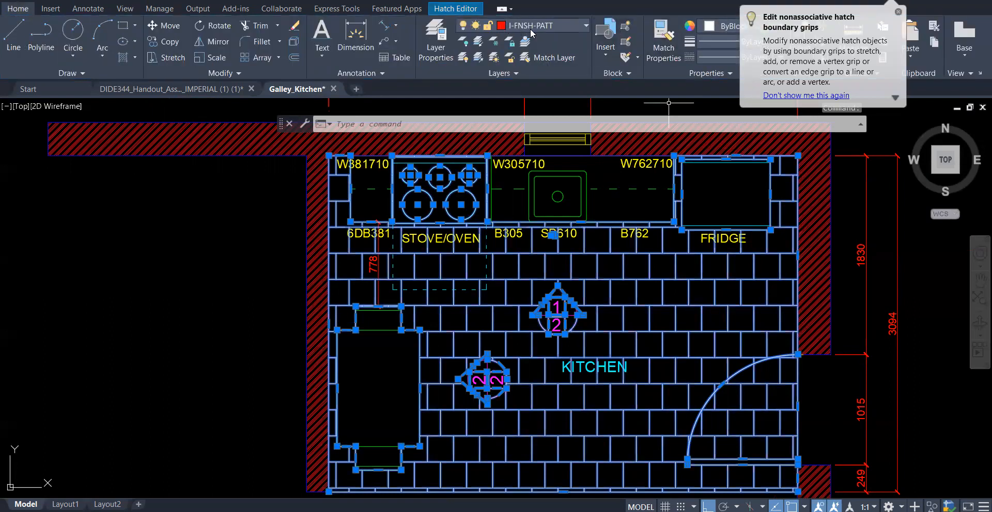
left_click(898, 11)
left_click(764, 25)
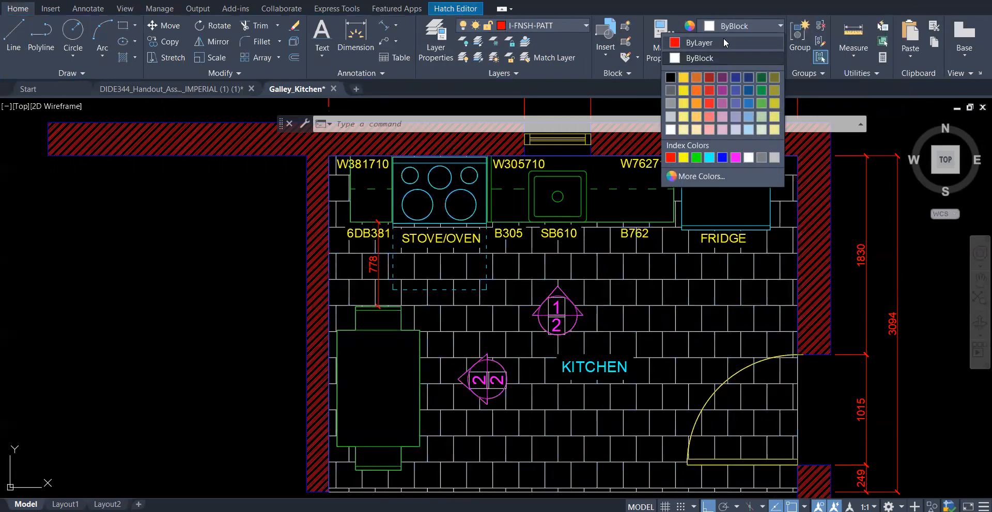
left_click(727, 58)
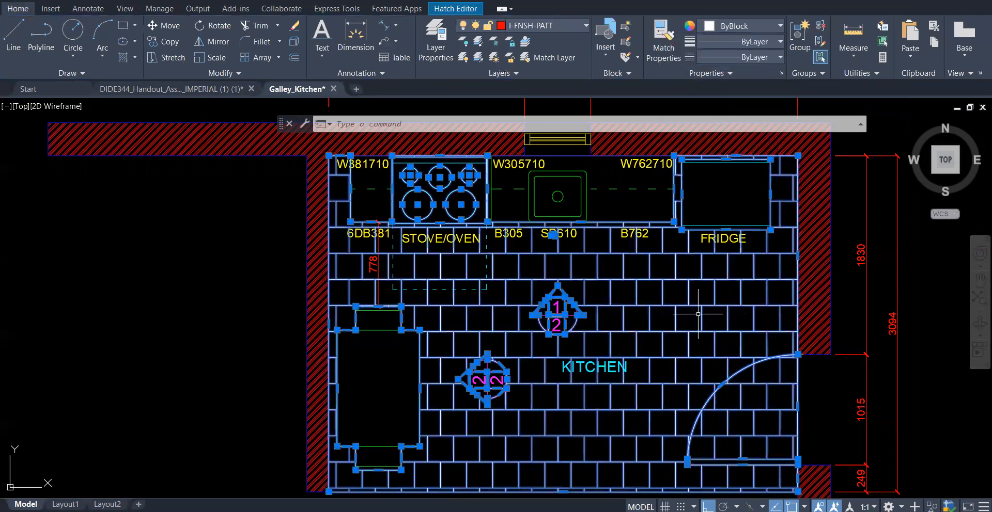
key("Escape")
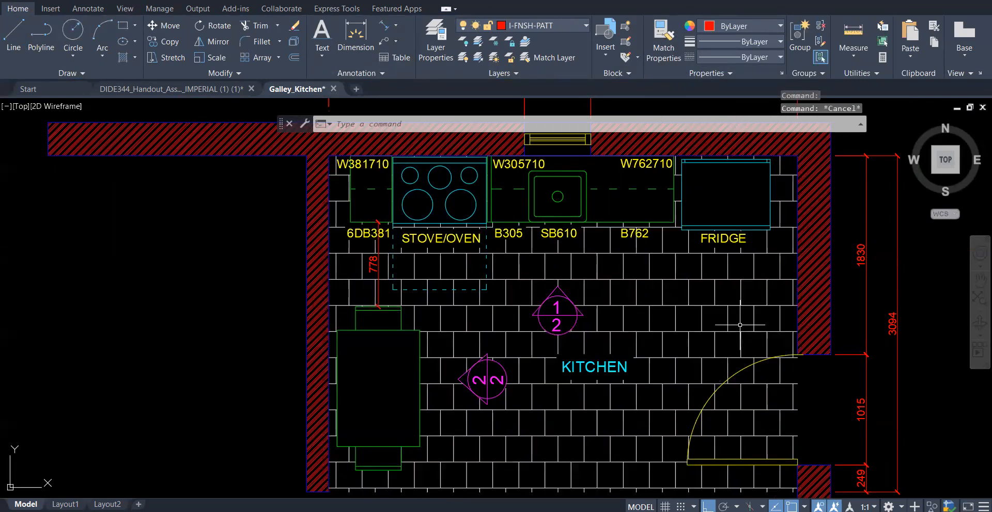
scroll(264, 217, "down", 2)
scroll(235, 205, "up", 2)
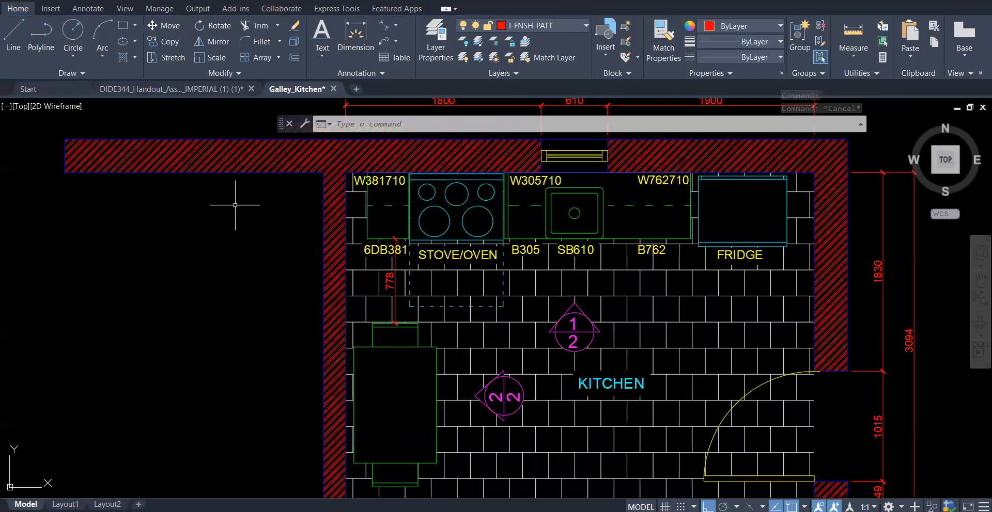
scroll(266, 248, "down", 2)
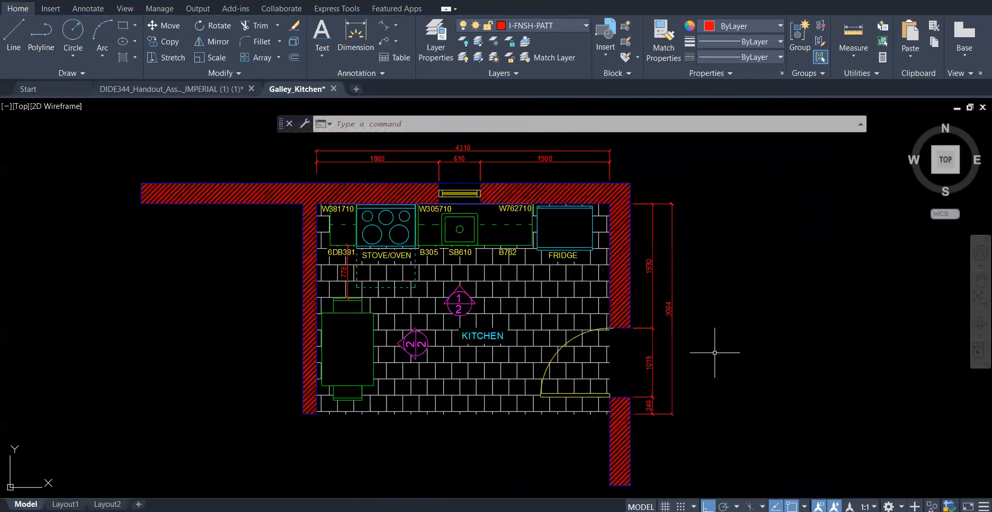